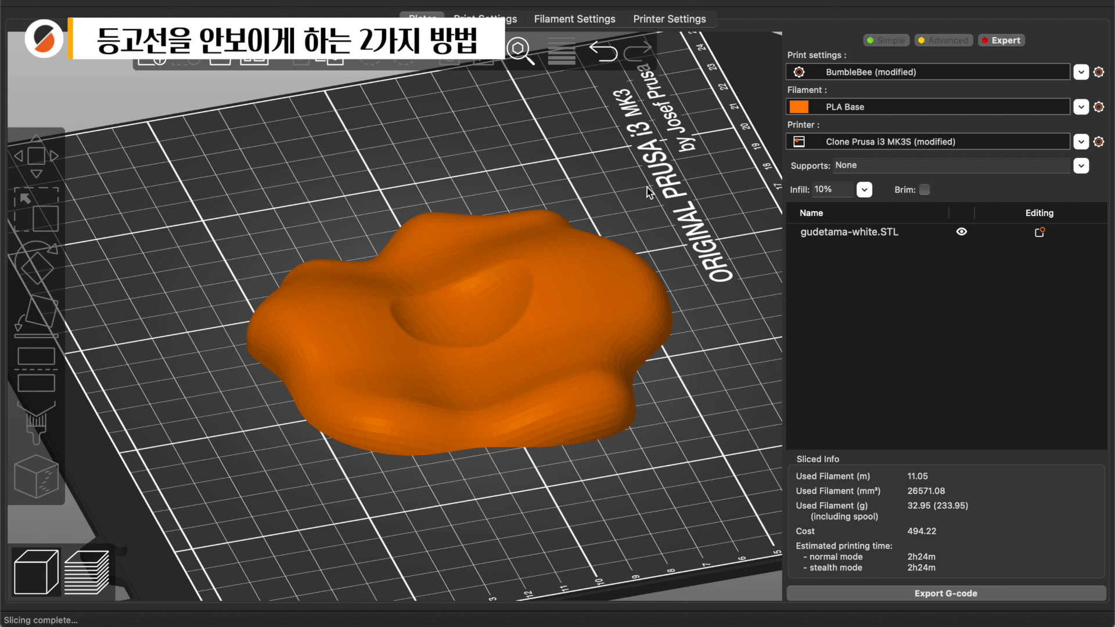
View the smooth surface of gudetama-white.STL and open its sliced layer preview to compare the two.
mouse_move(674, 247)
mouse_down()
mouse_move(675, 259)
mouse_move(703, 243)
mouse_move(700, 231)
mouse_move(666, 249)
mouse_up()
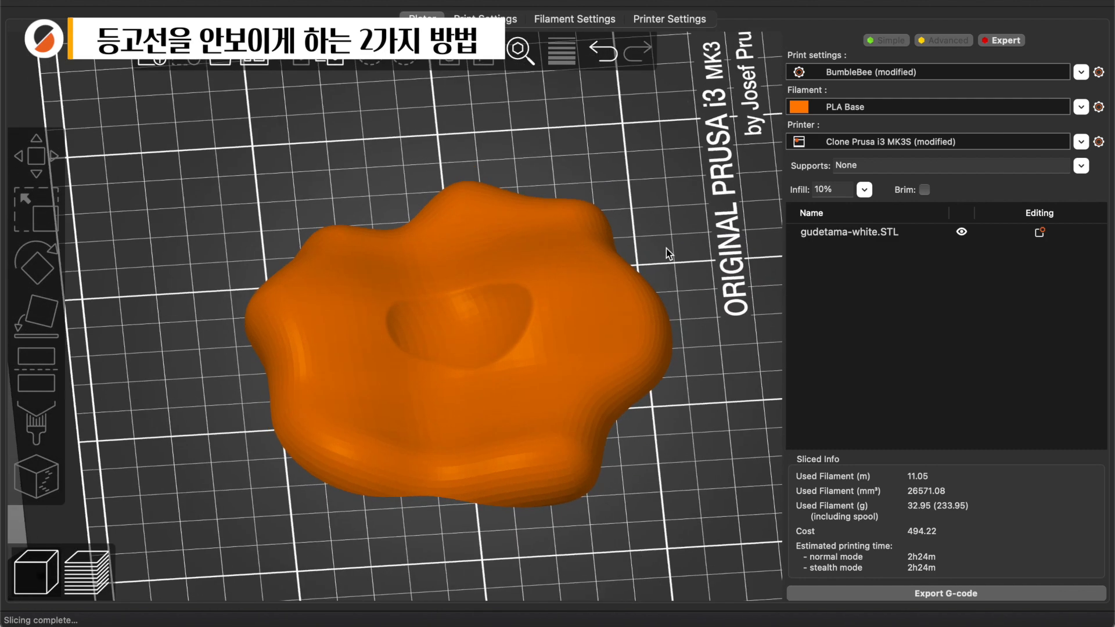
drag(614, 478, 629, 476)
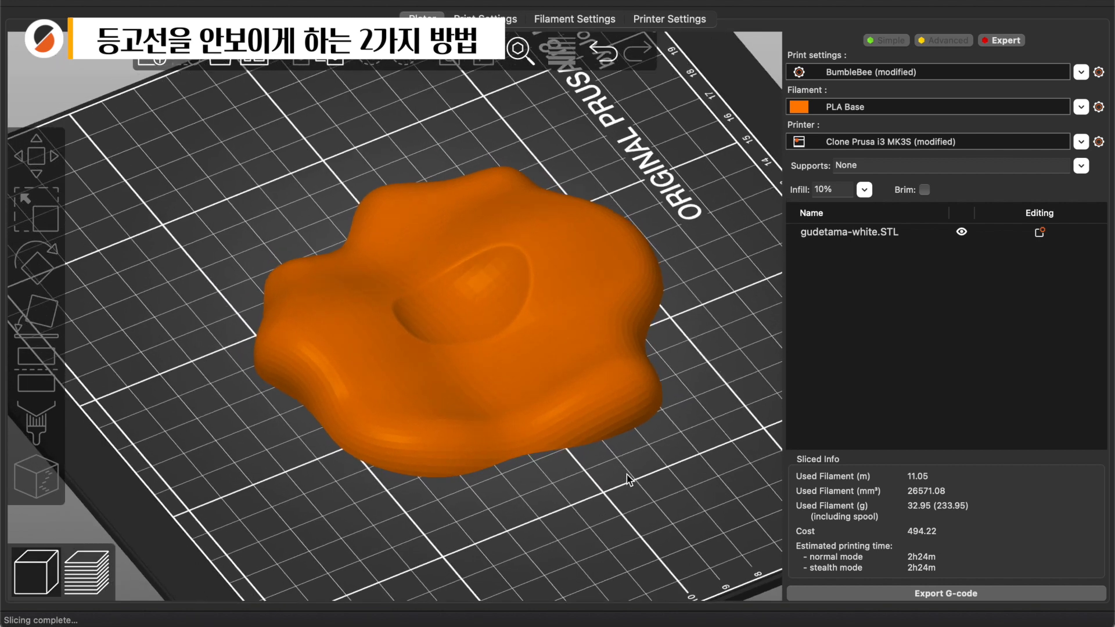
click(90, 585)
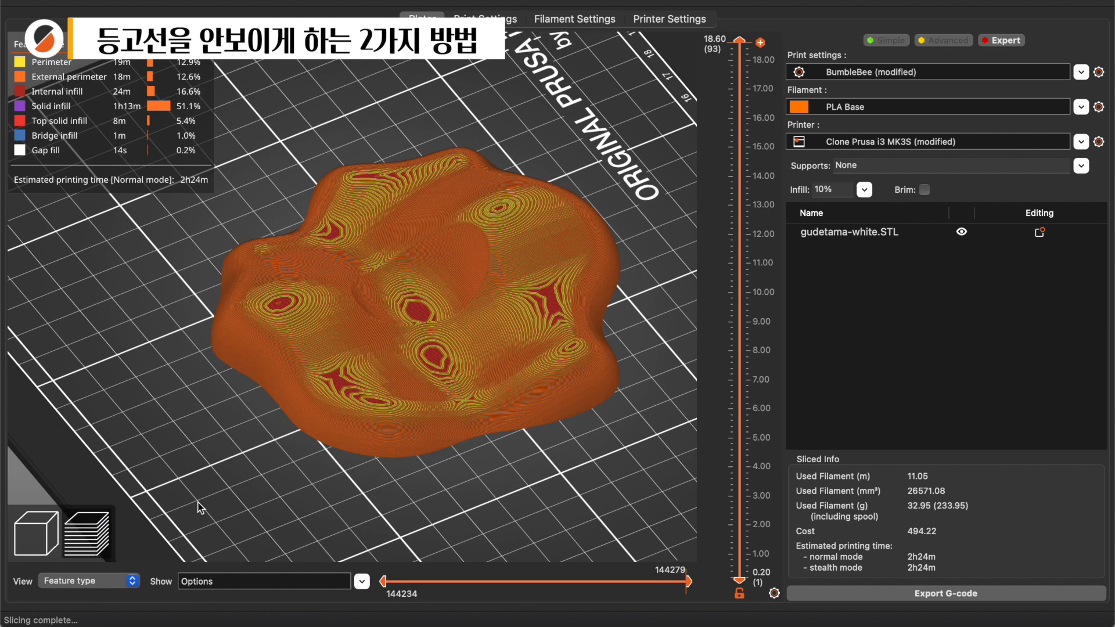
drag(234, 483, 321, 309)
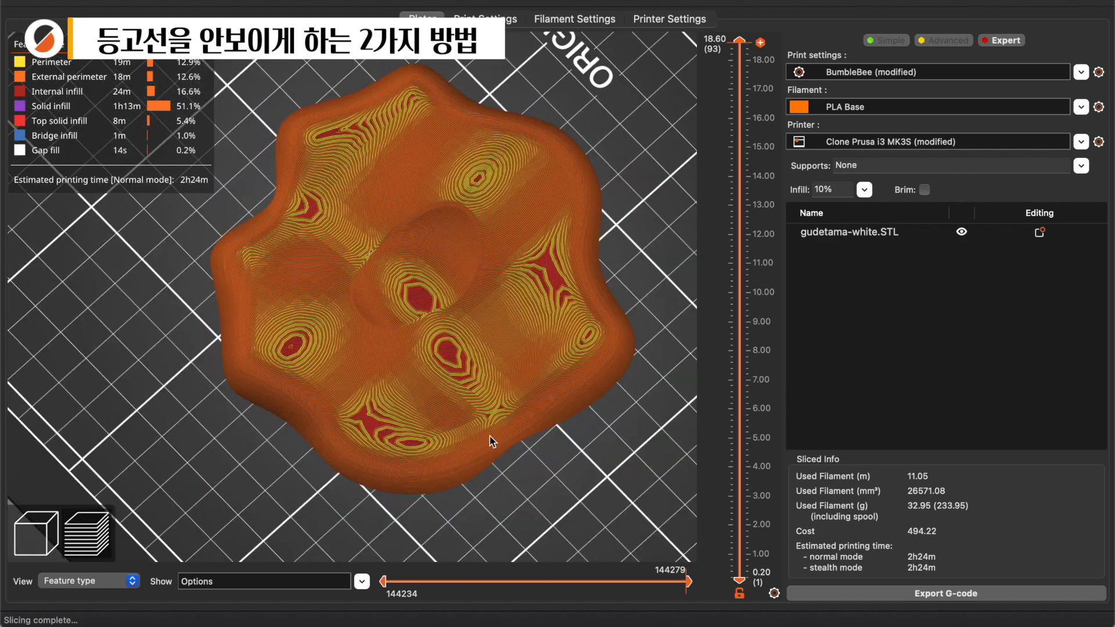
scroll(522, 455, up, 5)
scroll(521, 455, down, 4)
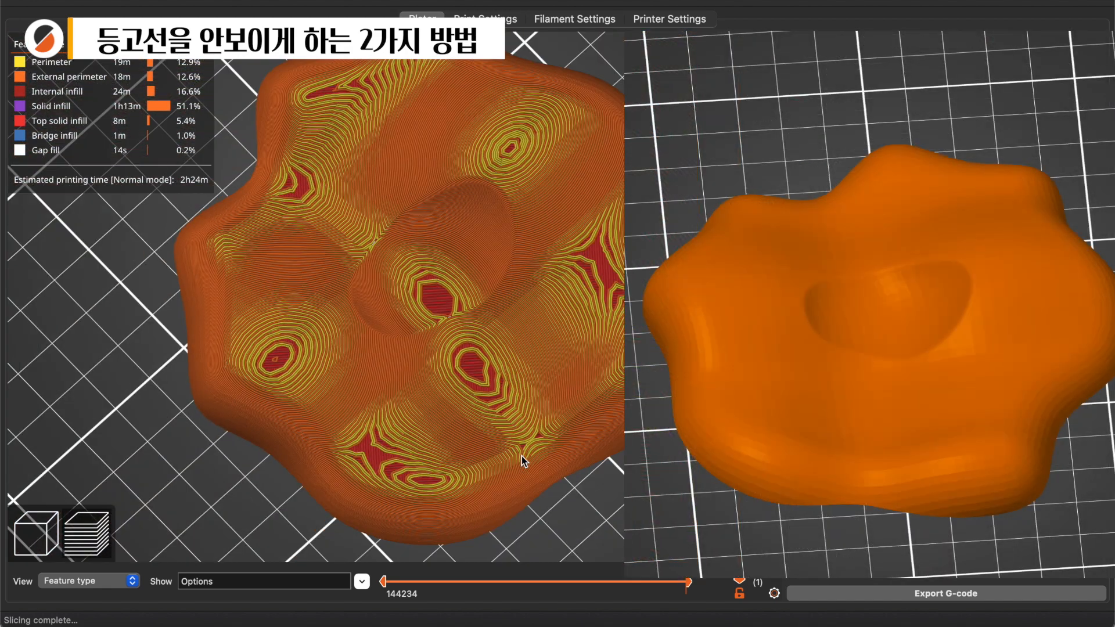
Examine the contour lines on the shallow slopes of the sliced gudetama model from several angles.
drag(584, 488, 531, 452)
scroll(604, 183, up, 3)
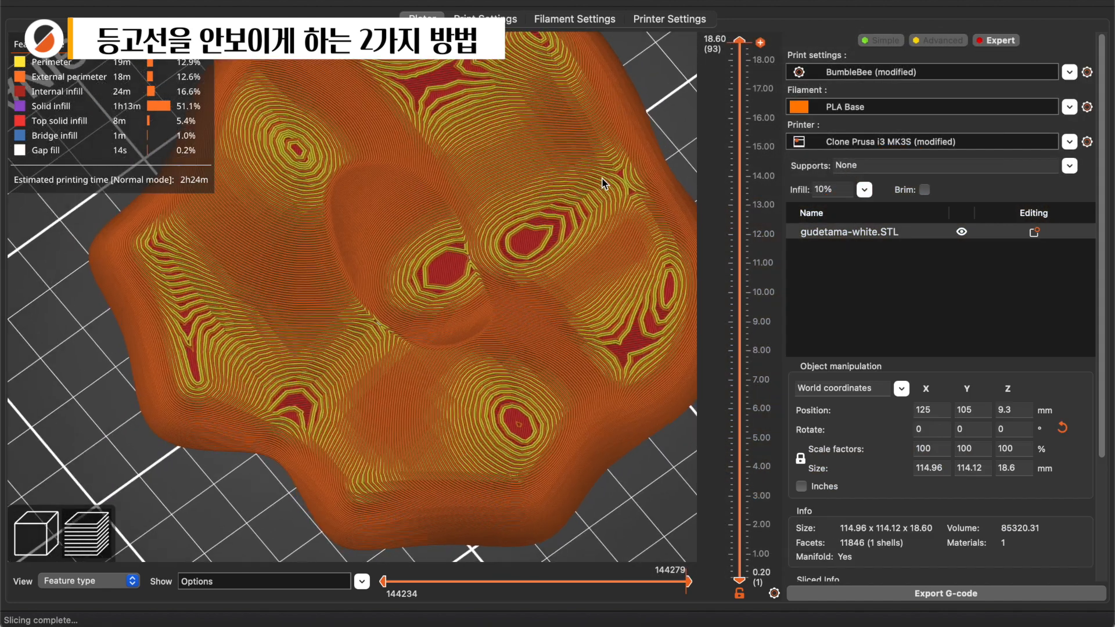
scroll(604, 183, up, 2)
scroll(201, 524, up, 2)
drag(199, 524, 173, 506)
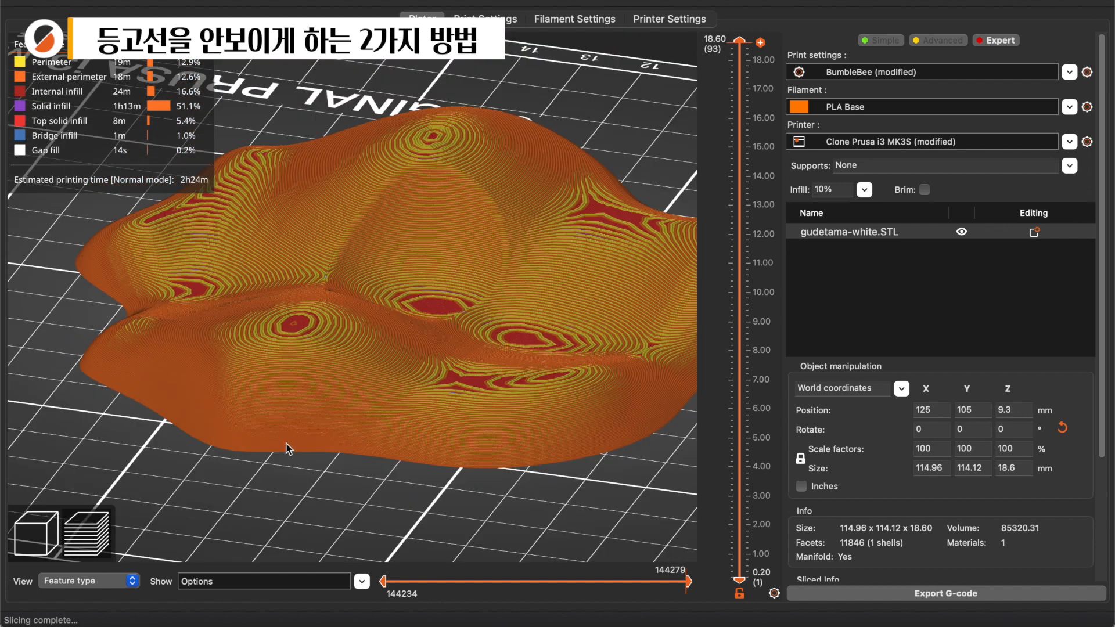
drag(589, 493, 408, 440)
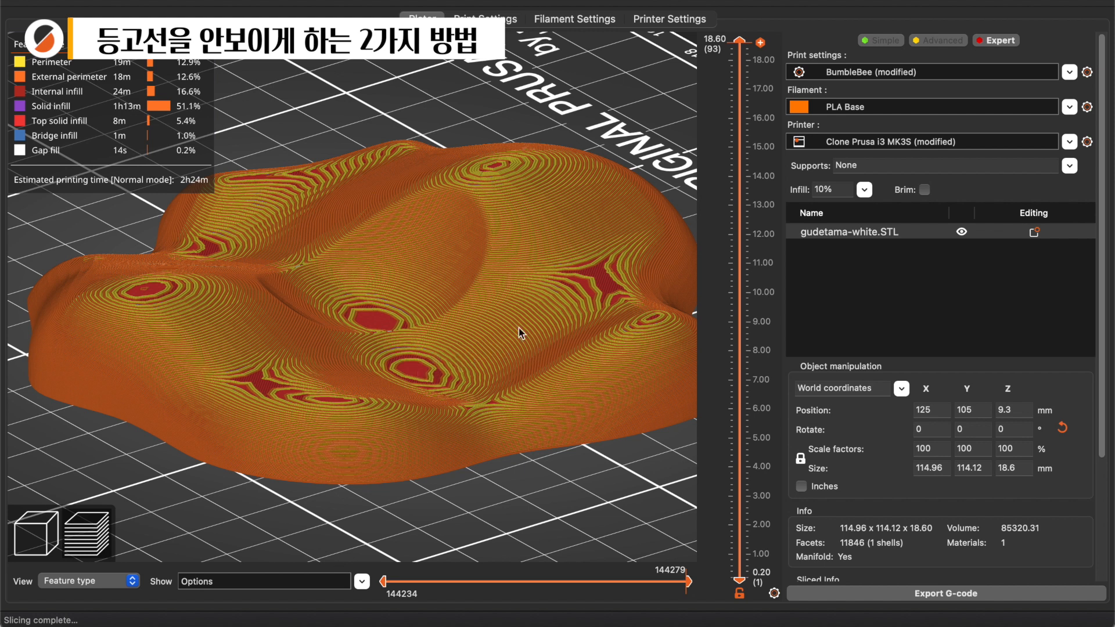
scroll(549, 448, down, 5)
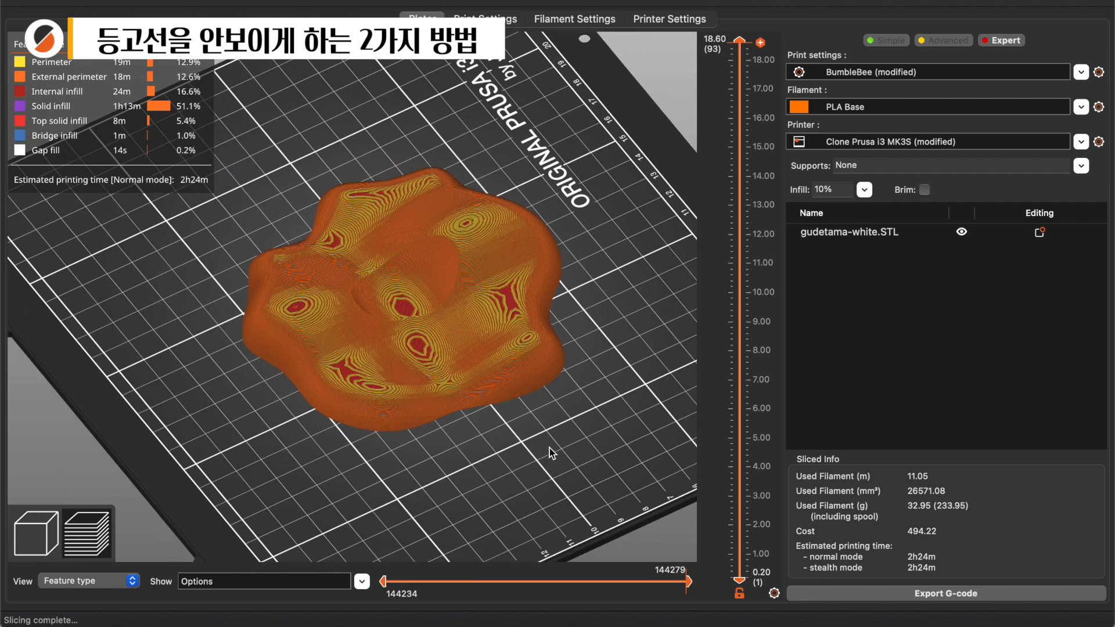
drag(549, 448, 542, 451)
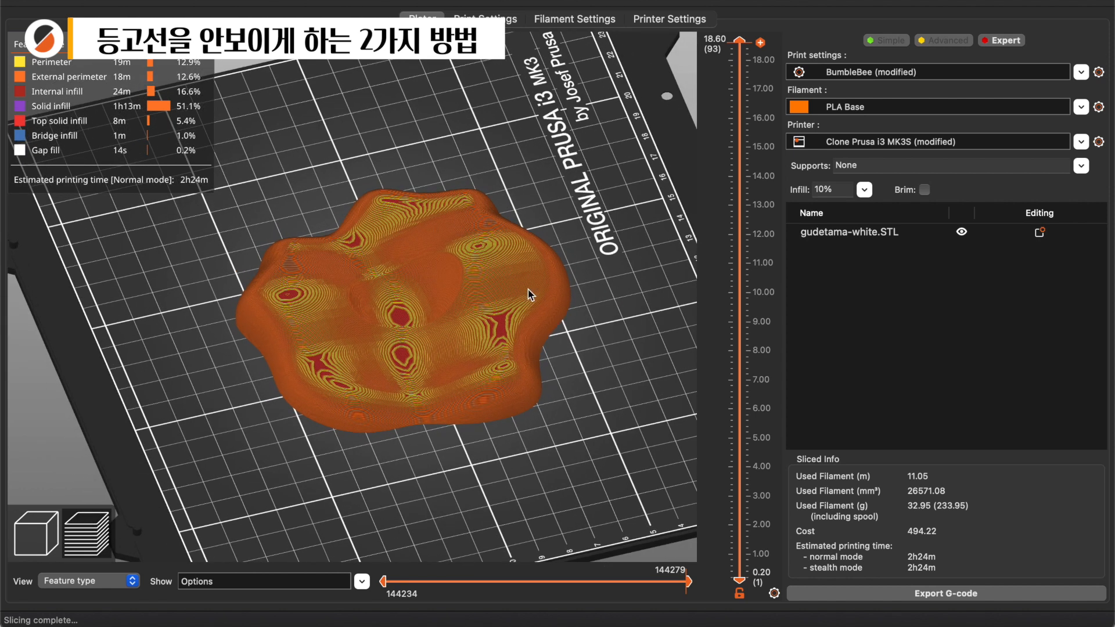
Return to the 3D editor and use the Rotate tool to stand the gudetama model on its edge.
click(32, 537)
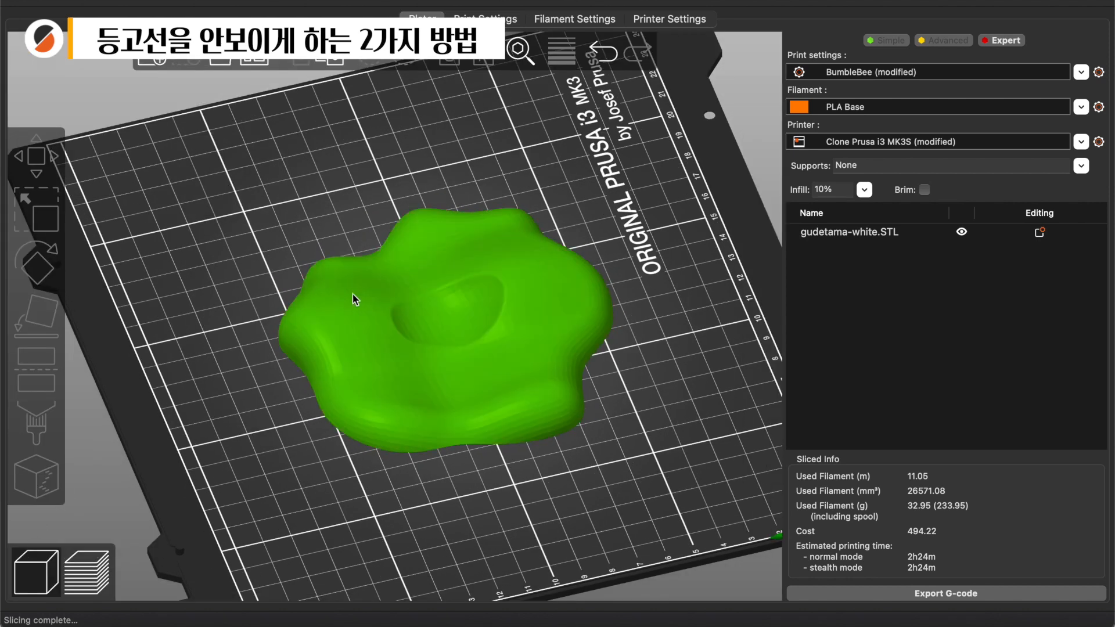
click(360, 293)
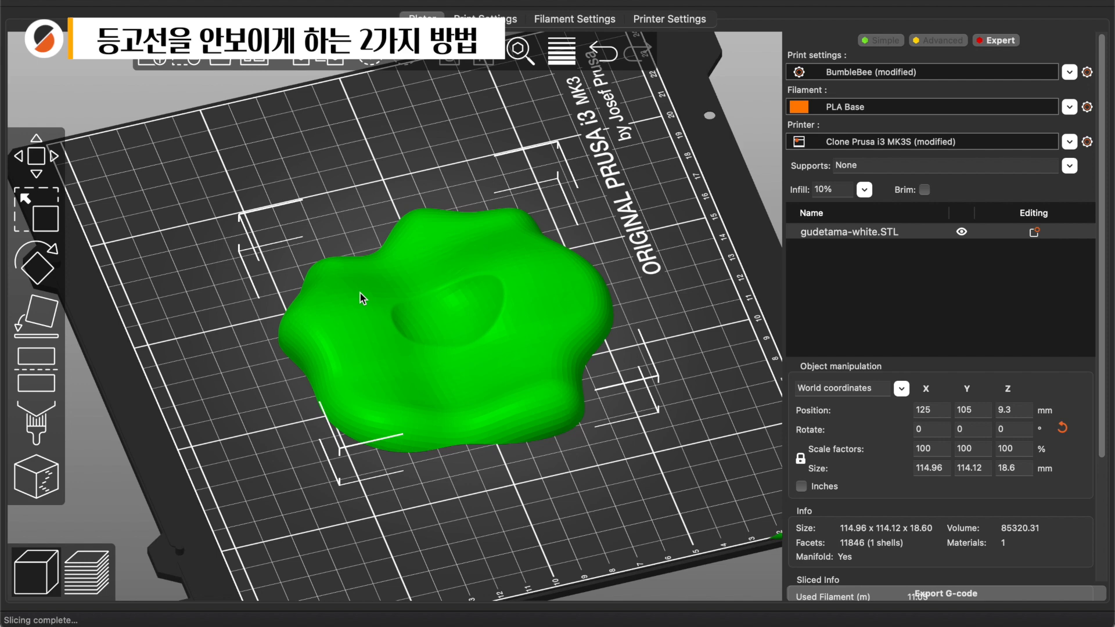
click(37, 273)
drag(205, 383, 195, 371)
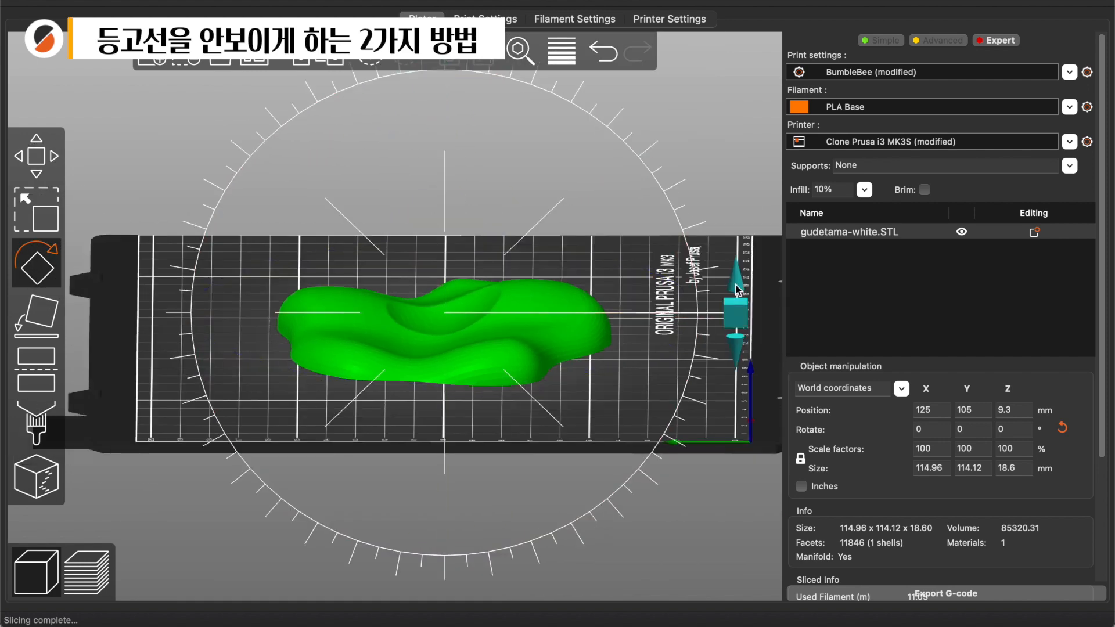
drag(734, 310, 453, 464)
click(586, 468)
drag(630, 419, 566, 416)
Preview the sliced layers of the upright gudetama model and inspect its surface for contour lines.
click(88, 576)
drag(504, 270, 541, 377)
scroll(541, 378, up, 10)
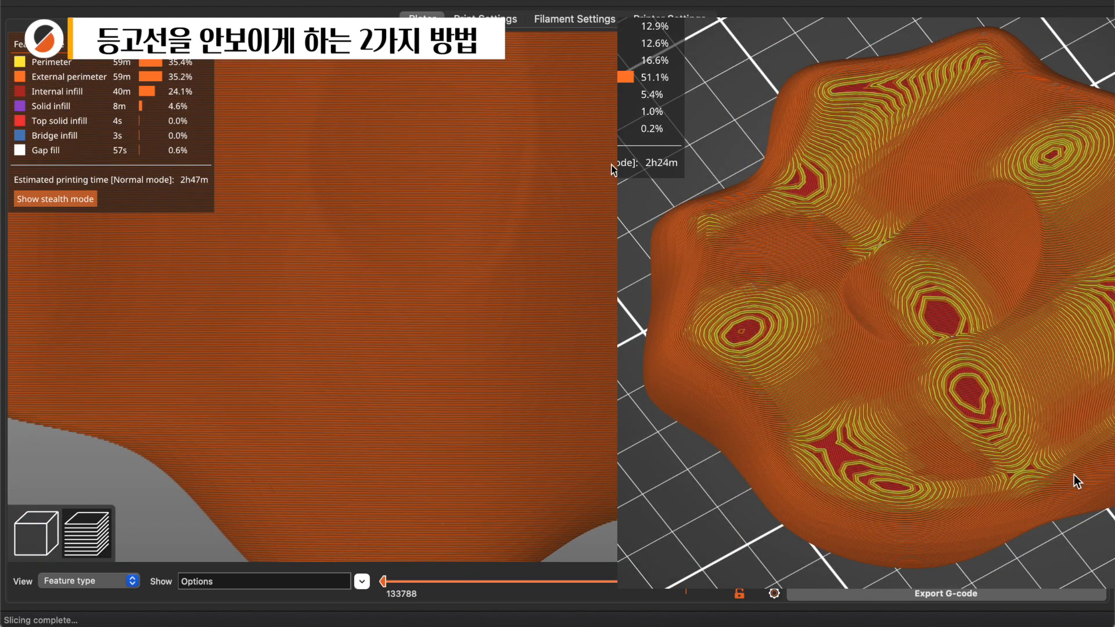
scroll(418, 238, down, 5)
drag(555, 497, 531, 502)
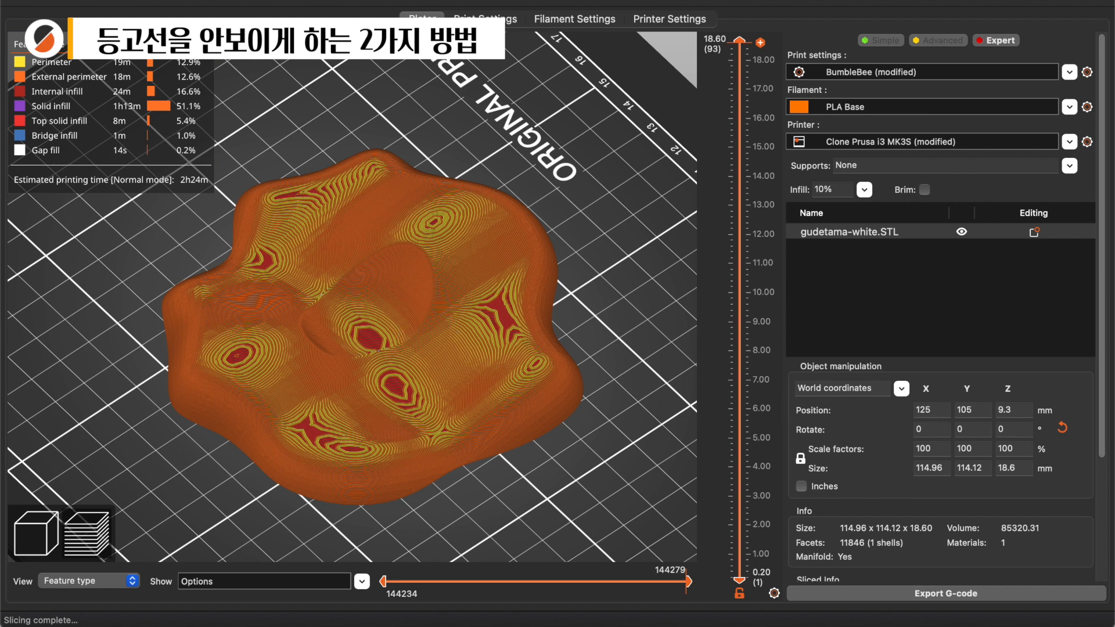
Set the layer height to 0.07 mm and re-slice the flat-lying gudetama model.
click(485, 19)
click(422, 94)
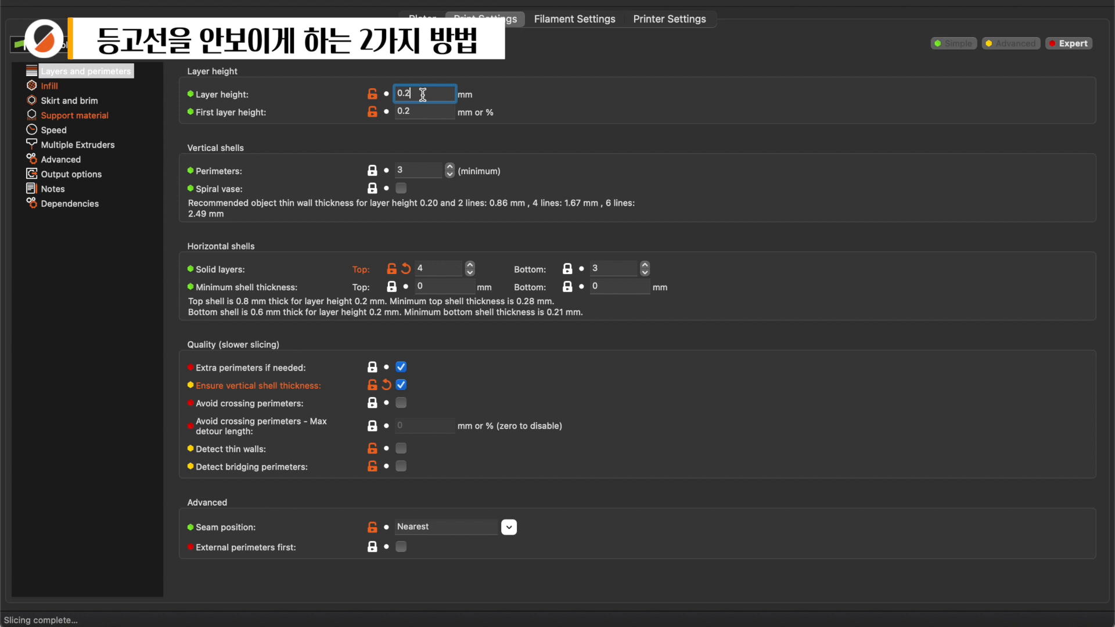
key(BackSpace)
text(0)
text(5)
click(422, 17)
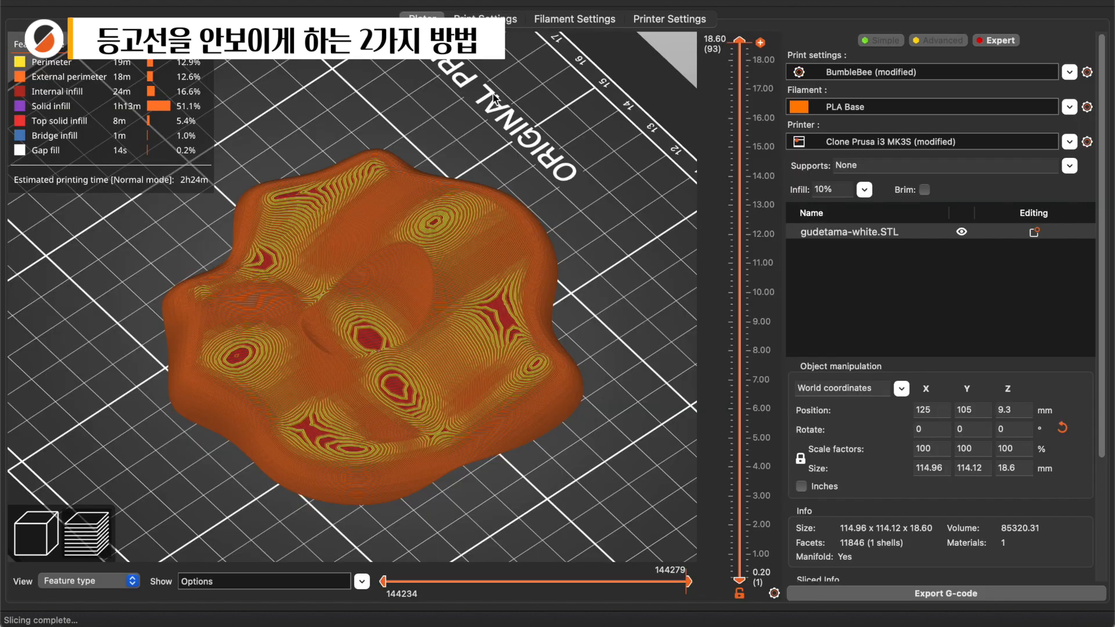
click(861, 593)
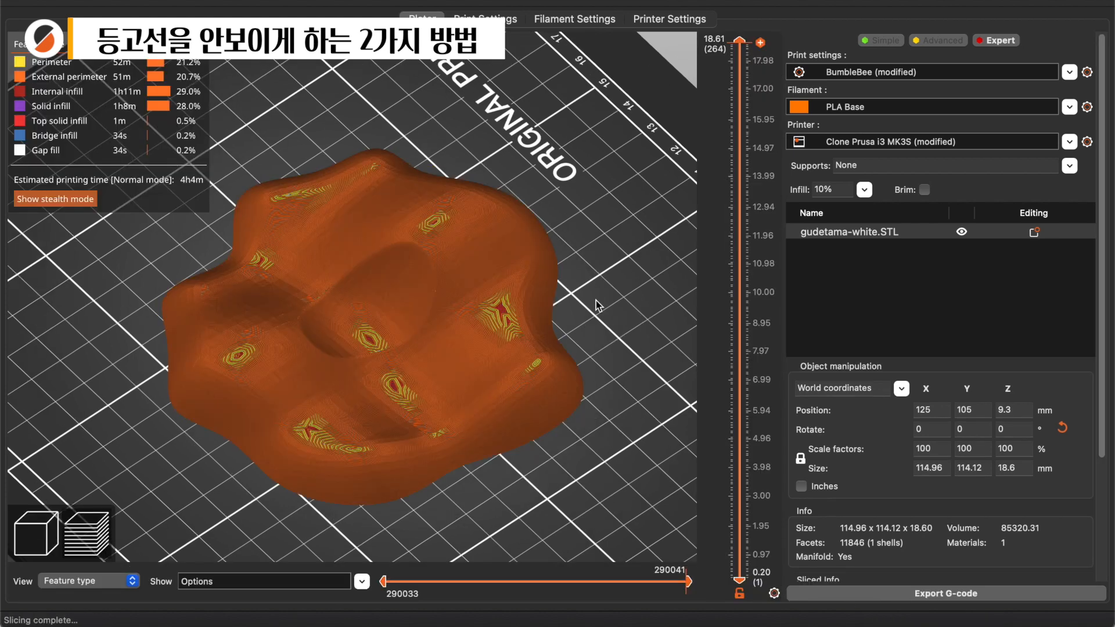
Examine the remaining contour lines on the finely layered gudetama preview and check its estimated printing time.
scroll(599, 304, up, 5)
scroll(599, 304, down, 3)
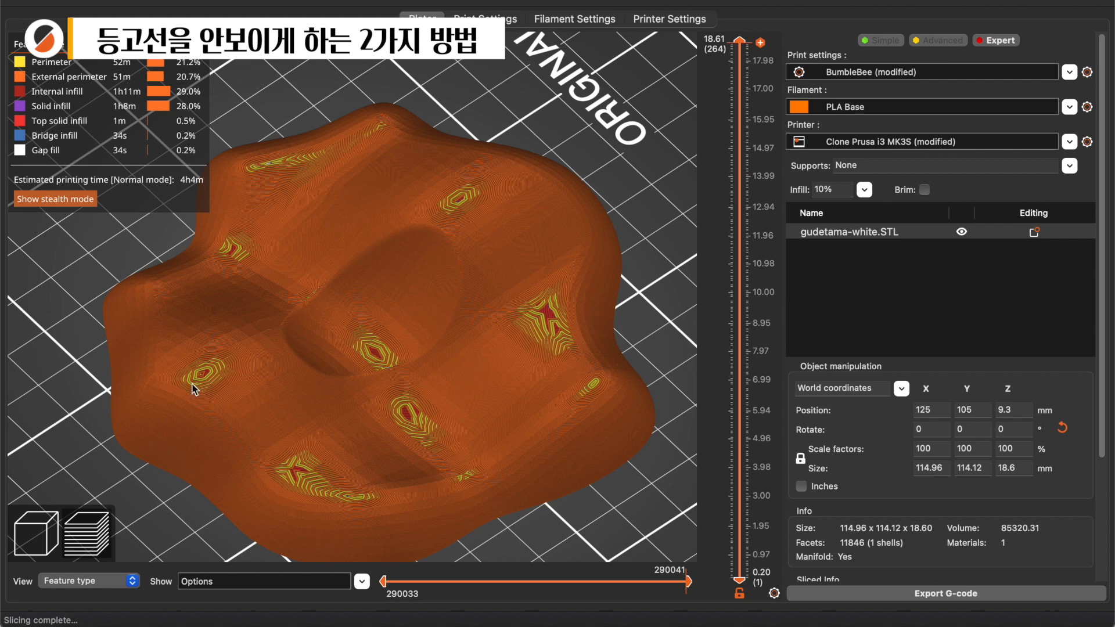
scroll(349, 339, up, 3)
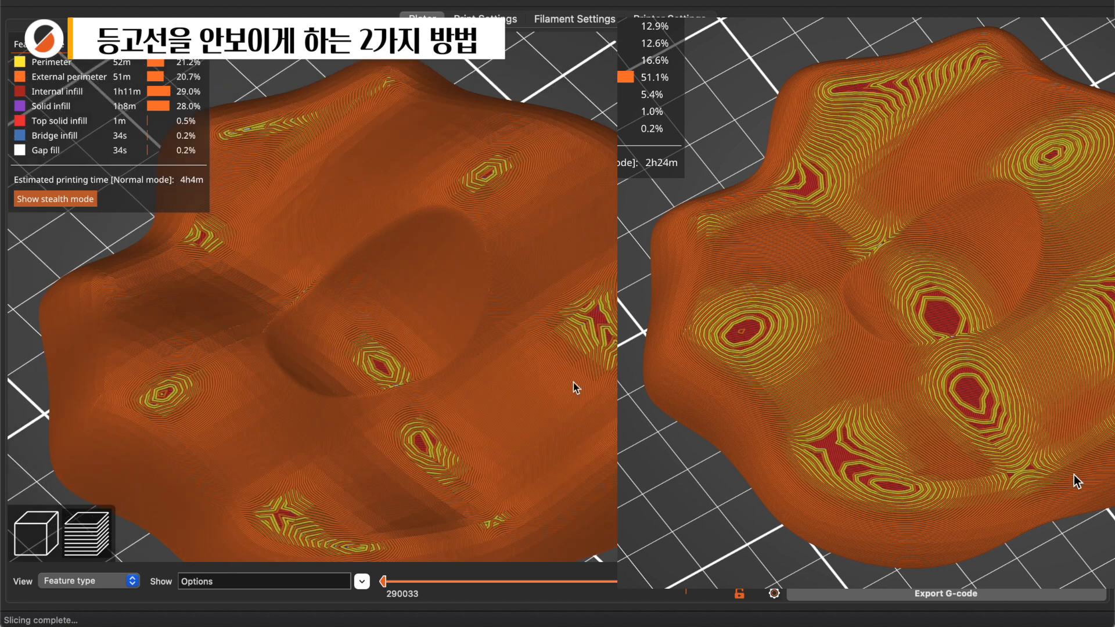
scroll(479, 380, down, 3)
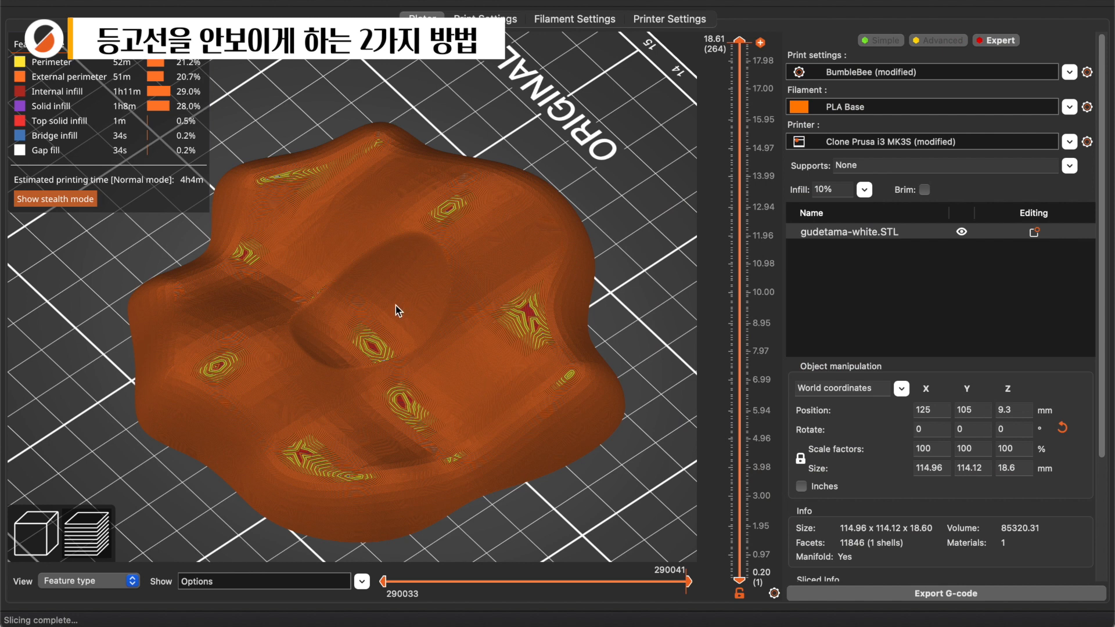
scroll(376, 336, up, 5)
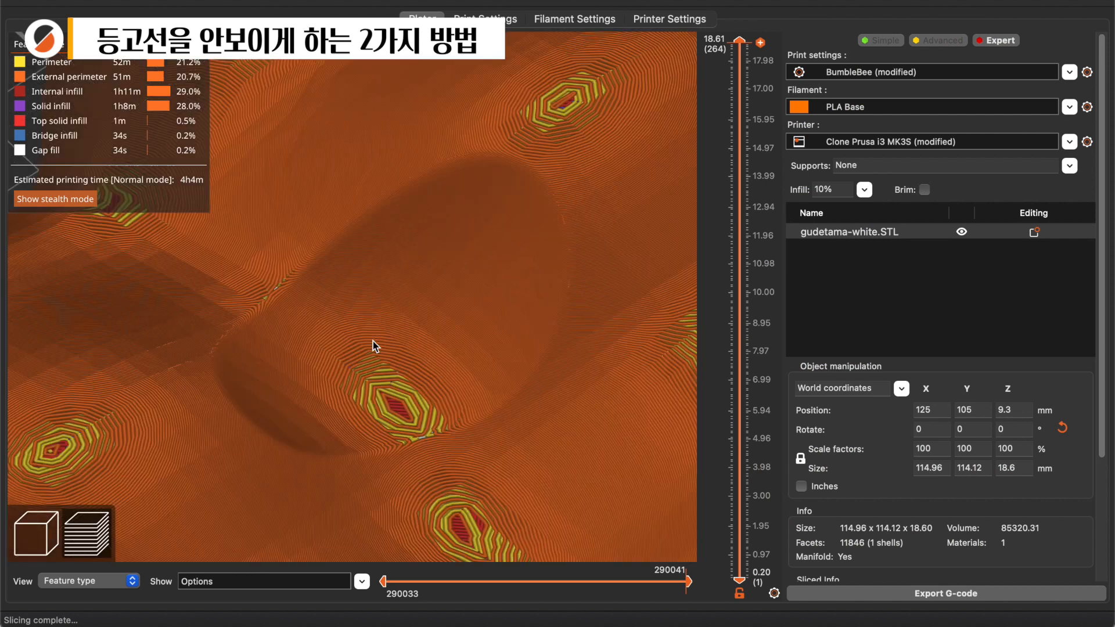
scroll(406, 427, down, 8)
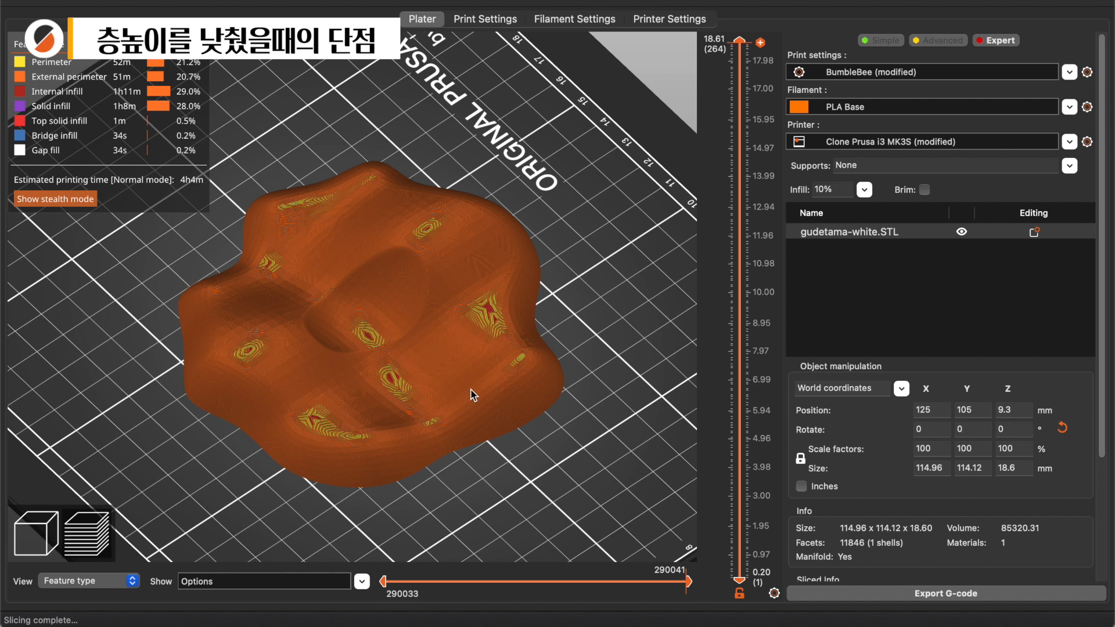
scroll(805, 514, down, 5)
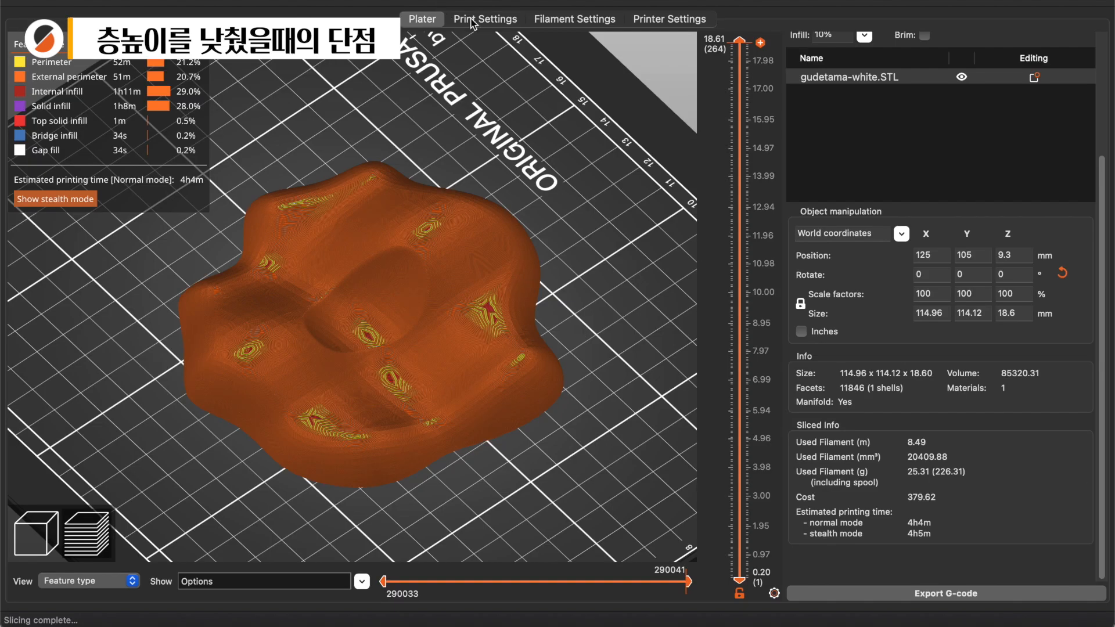
Reset the layer height to its preset value of 0.2 mm and return to the sliced model.
click(472, 21)
click(386, 94)
click(422, 19)
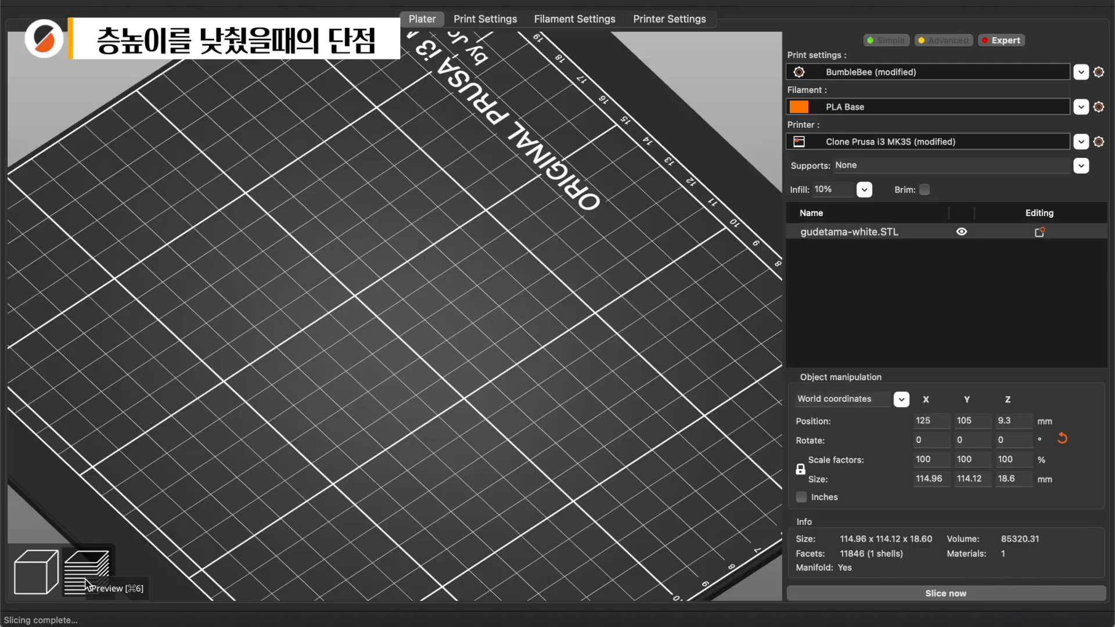
Check the estimated printing time at 0.2 mm layer height and examine the gudetama model's contour lines.
scroll(861, 560, down, 5)
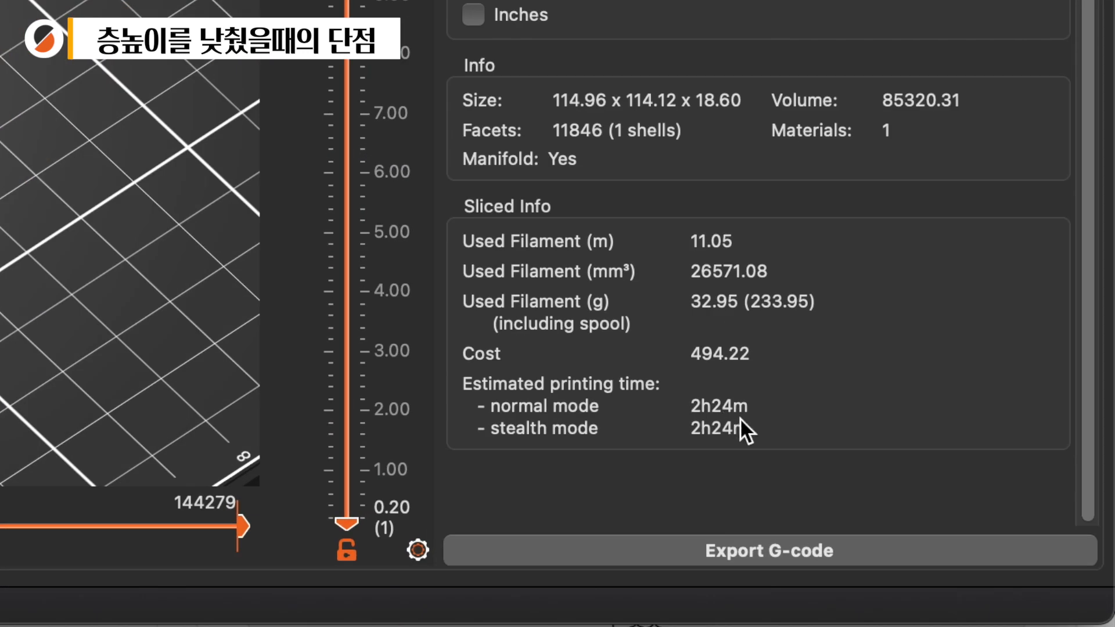
right_drag(172, 36, 272, 29)
mouse_move(663, 253)
mouse_down()
mouse_move(653, 248)
mouse_move(660, 262)
mouse_up()
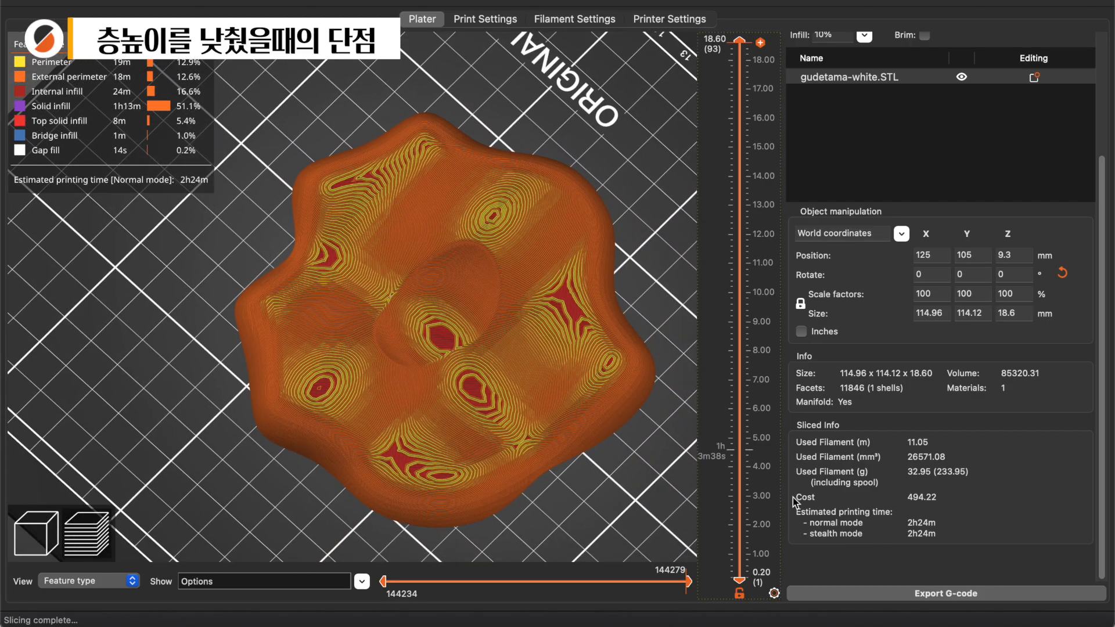
drag(584, 490, 575, 467)
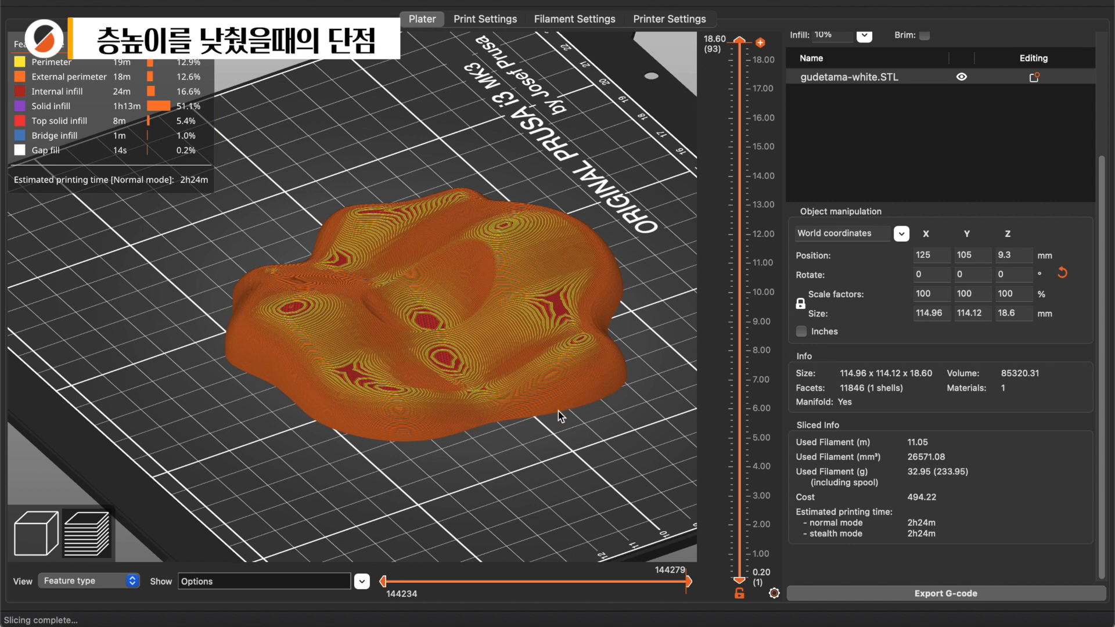
key(1)
drag(496, 468, 439, 383)
scroll(440, 383, up, 5)
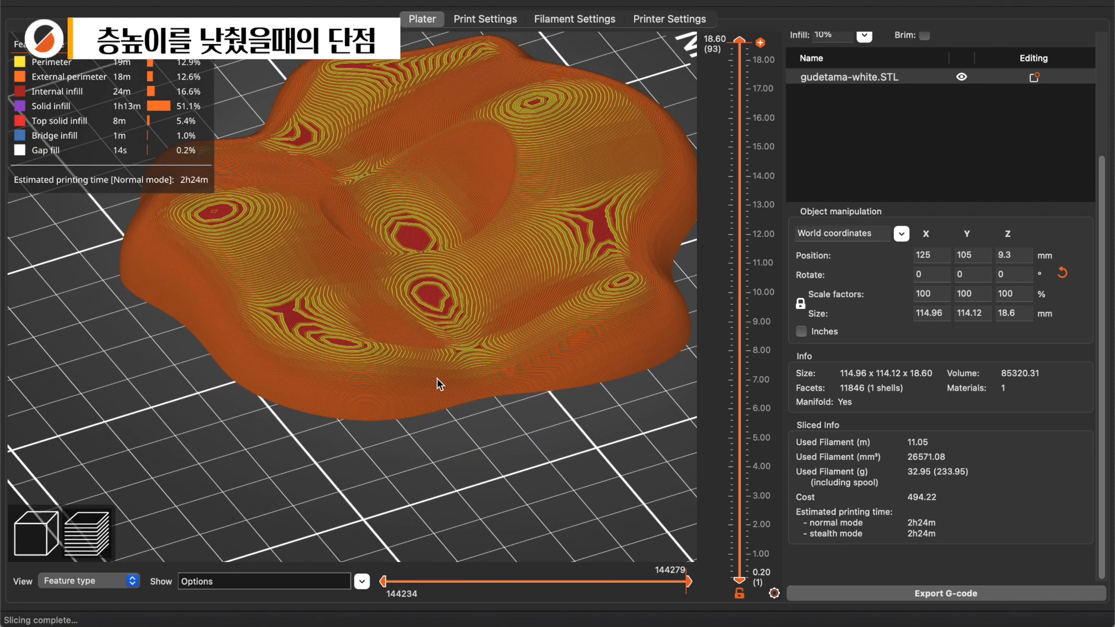
scroll(452, 343, up, 3)
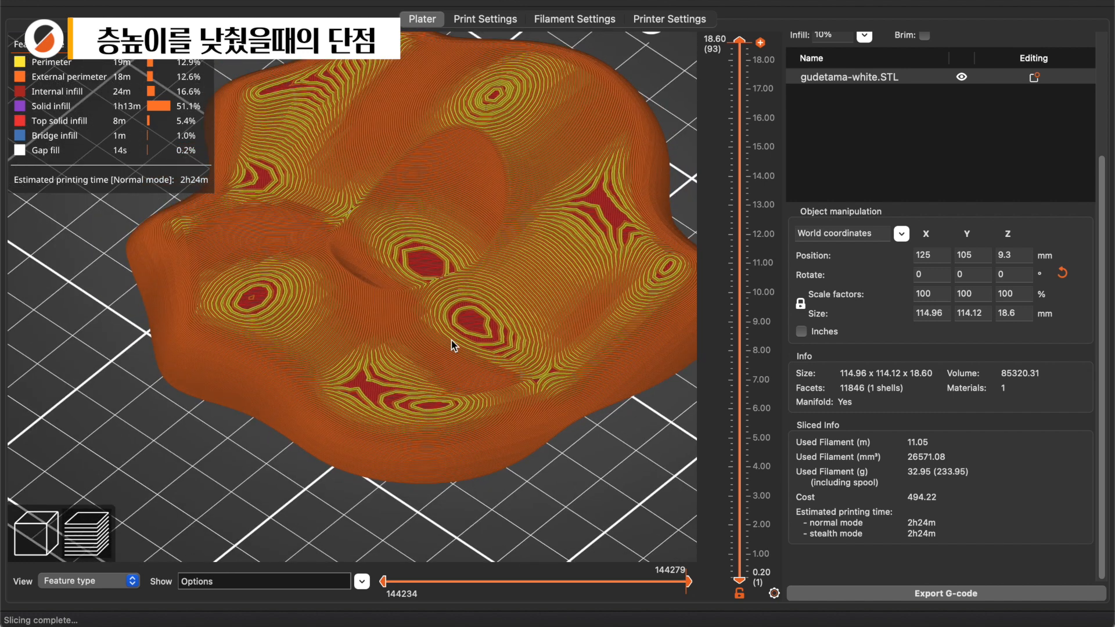
scroll(451, 341, down, 4)
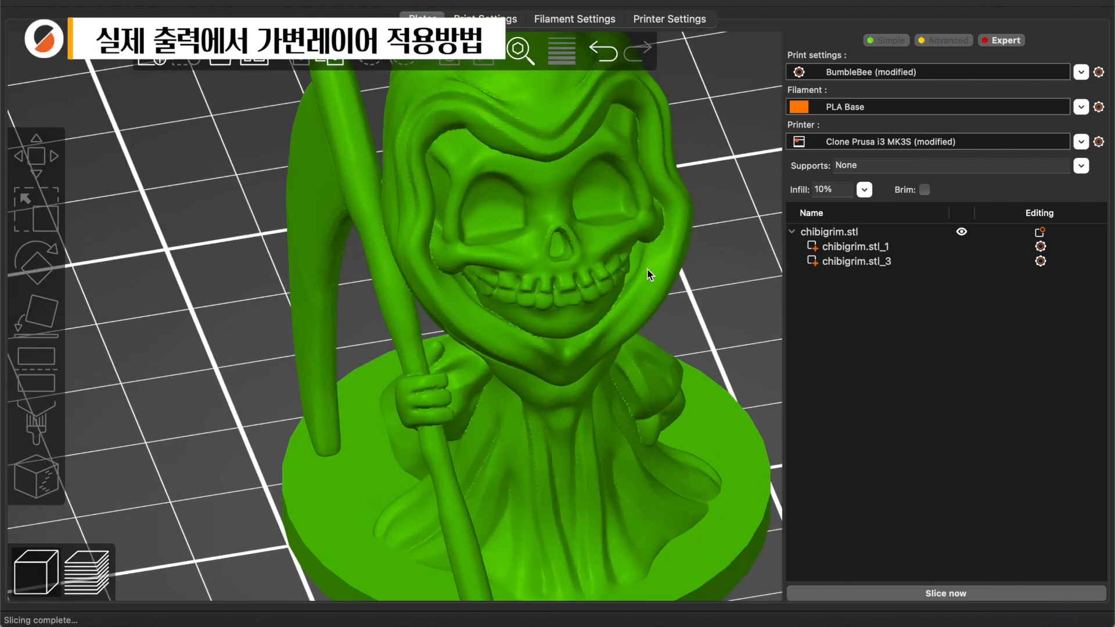
Slice chibigrim.stl and inspect the layers on the hood and face in the preview.
scroll(647, 268, down, 3)
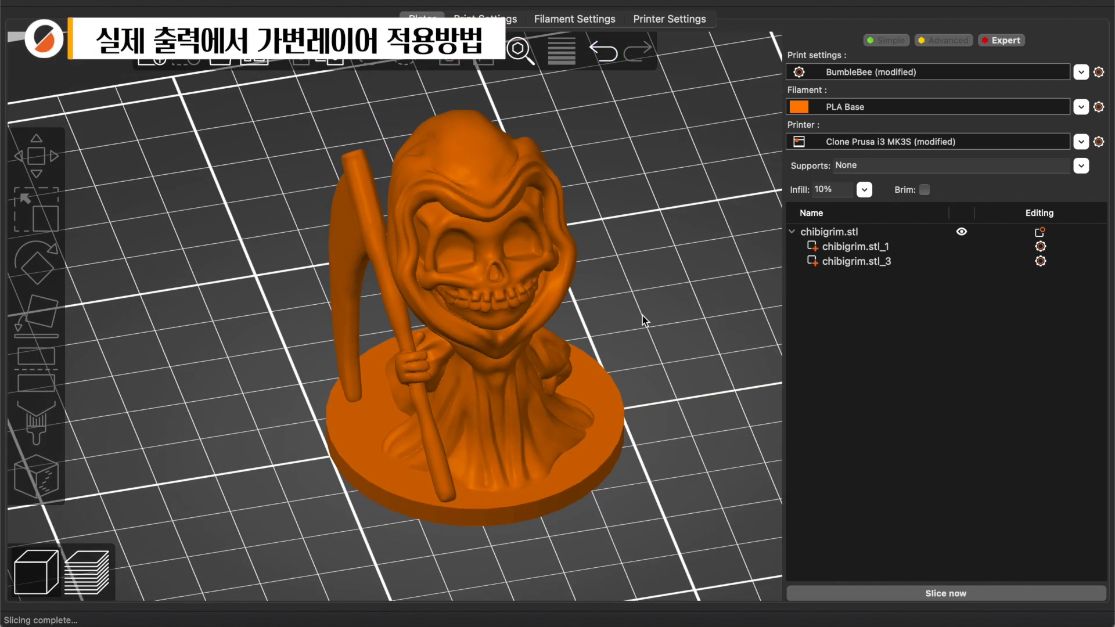
drag(658, 315, 648, 316)
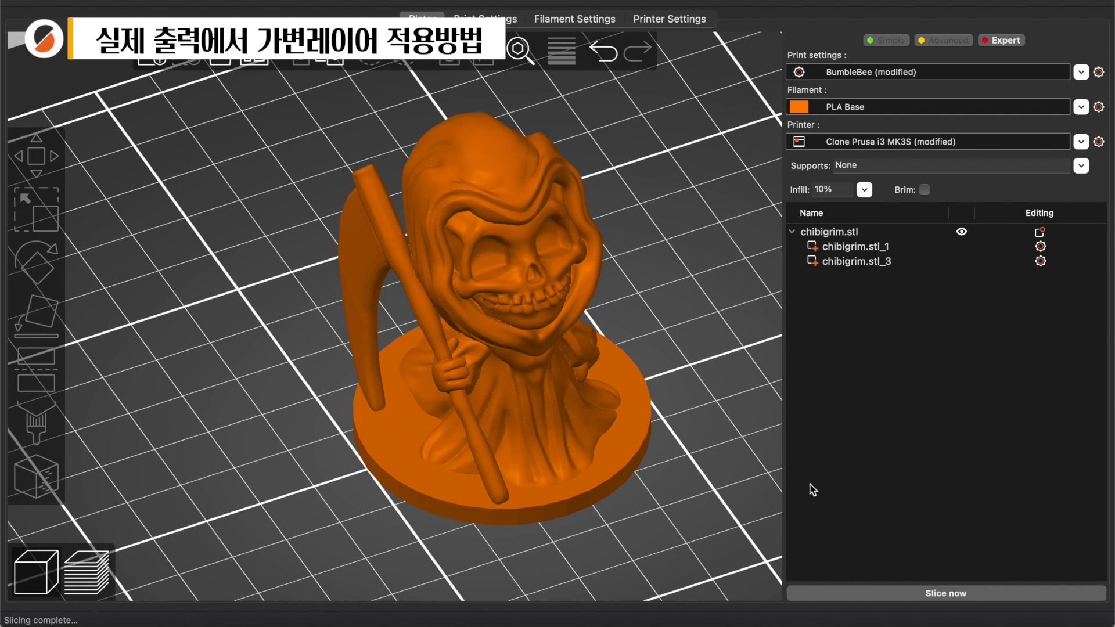
click(931, 594)
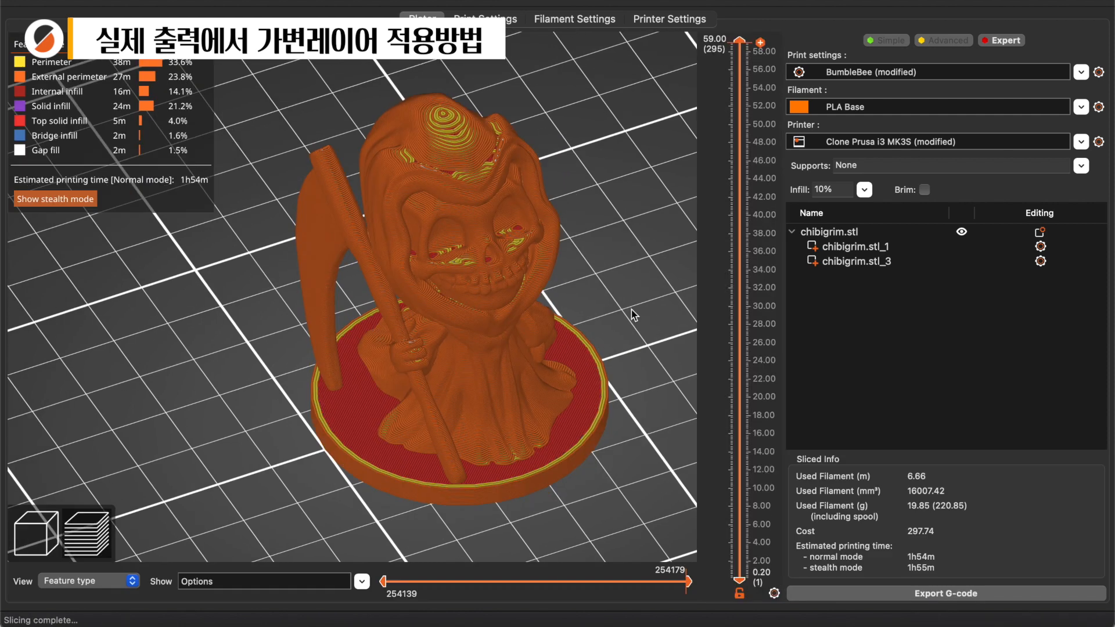
scroll(573, 140, up, 6)
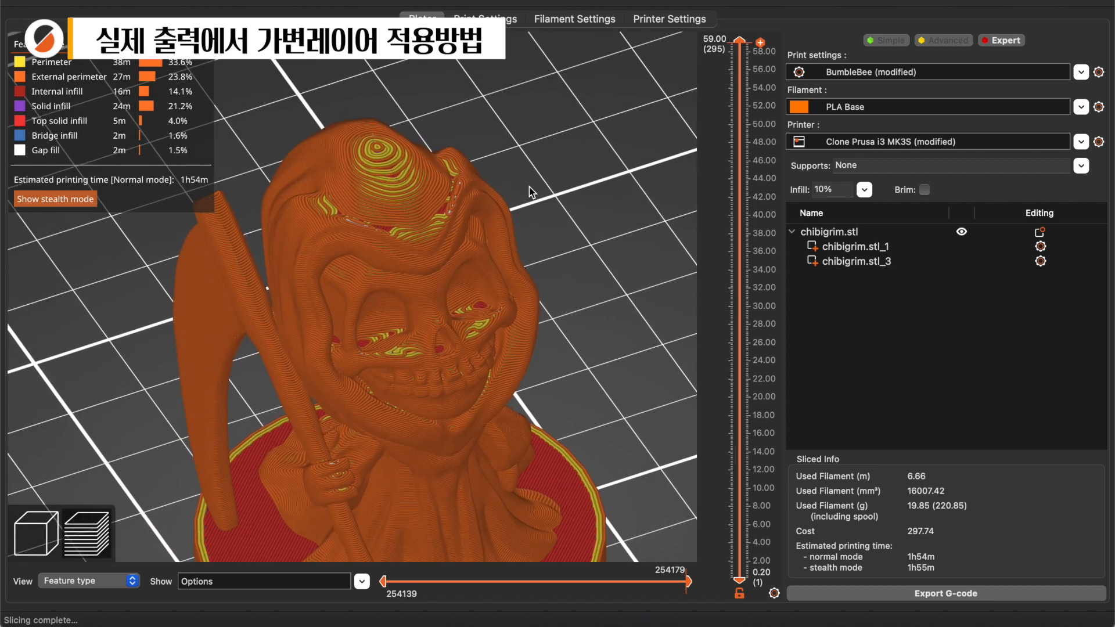
Examine the contour lines on top of the hood and around the eye sockets of the sliced chibigrim model at 0.2 mm.
mouse_move(615, 260)
mouse_down()
mouse_move(621, 273)
mouse_move(627, 256)
mouse_move(622, 270)
mouse_up()
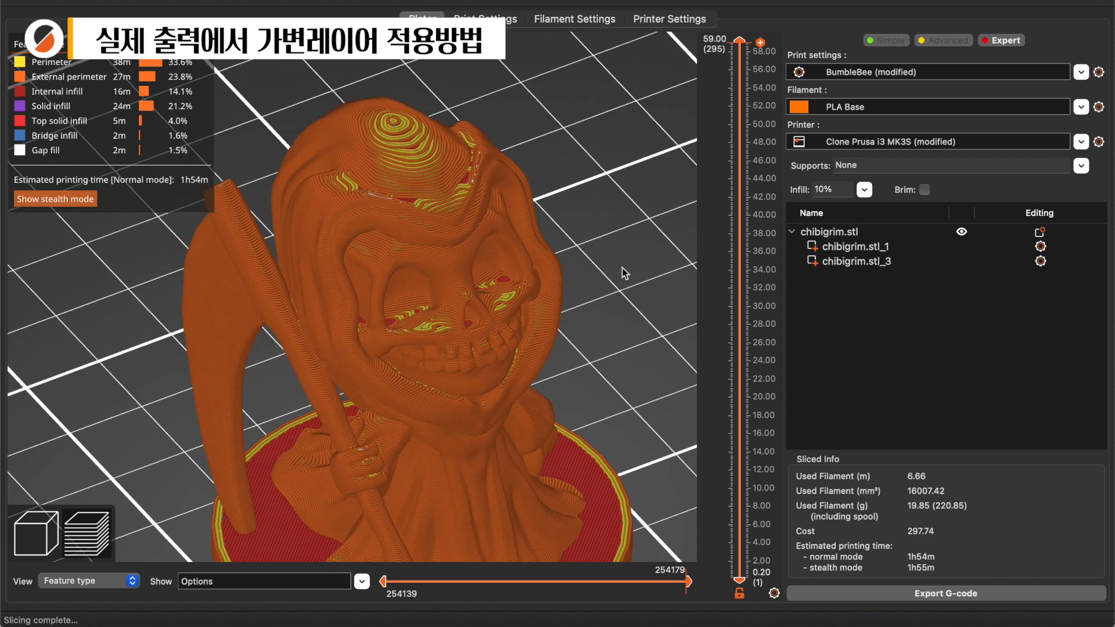
scroll(622, 267, up, 3)
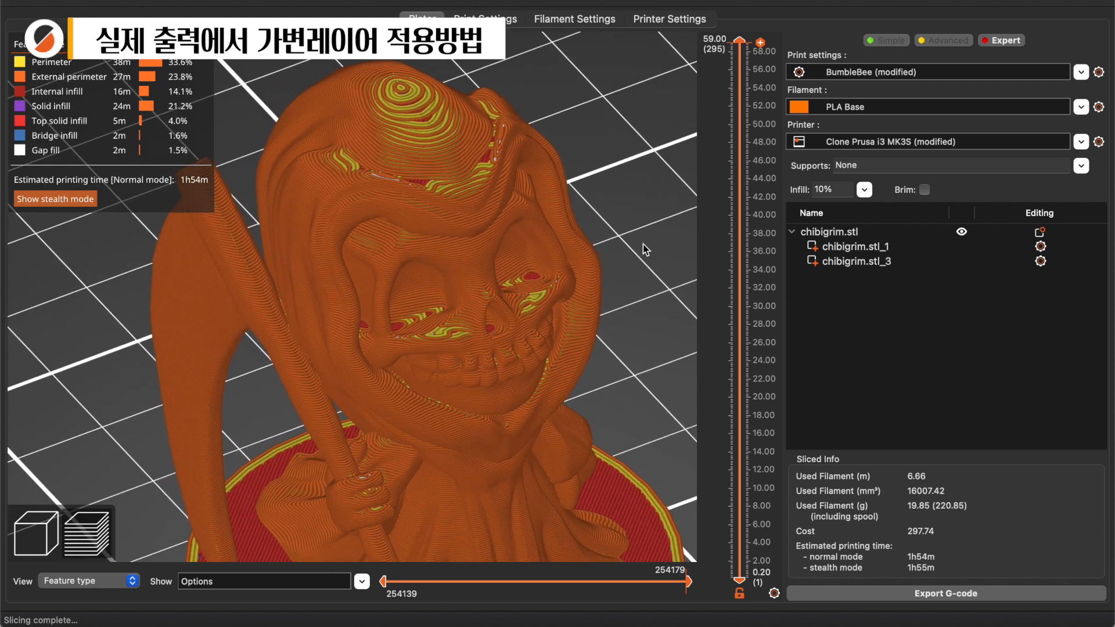
middle_drag(643, 244, 607, 251)
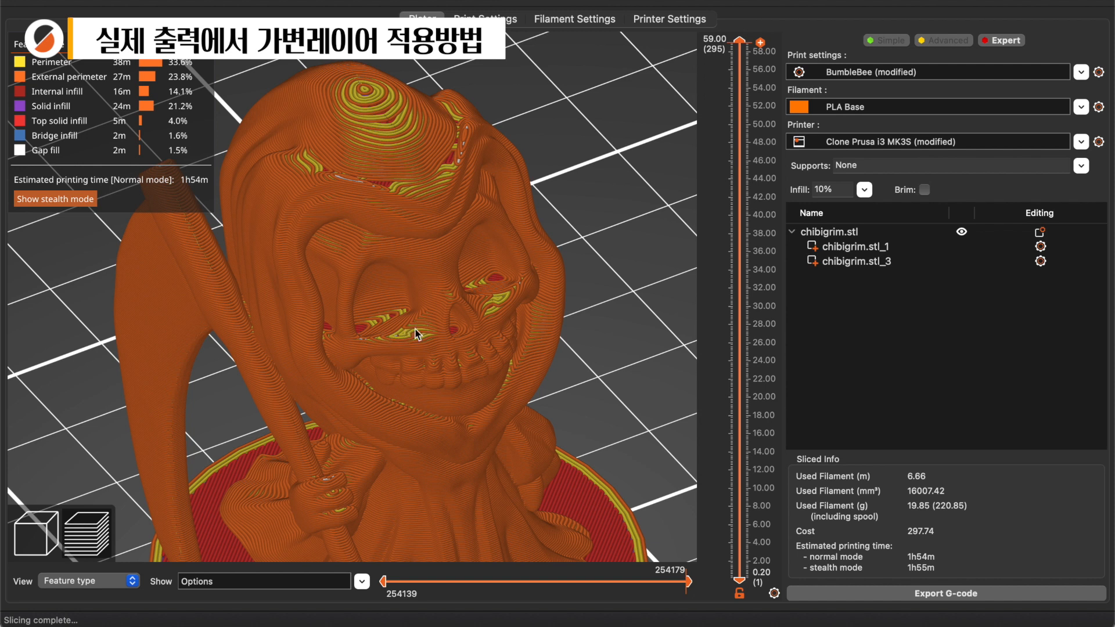
drag(601, 215, 544, 369)
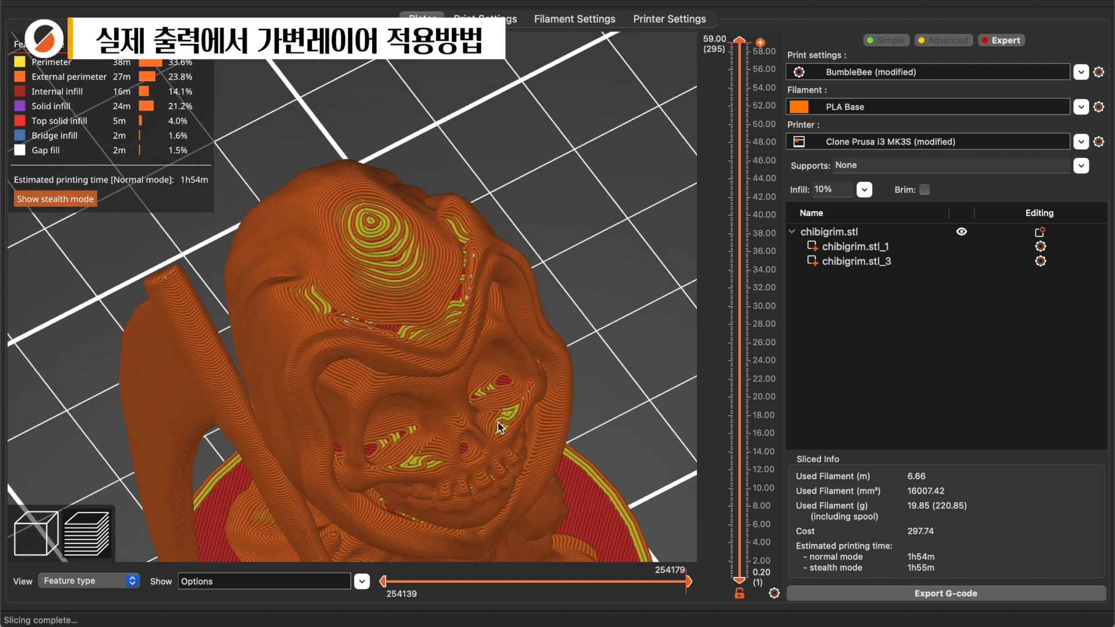
drag(617, 261, 426, 290)
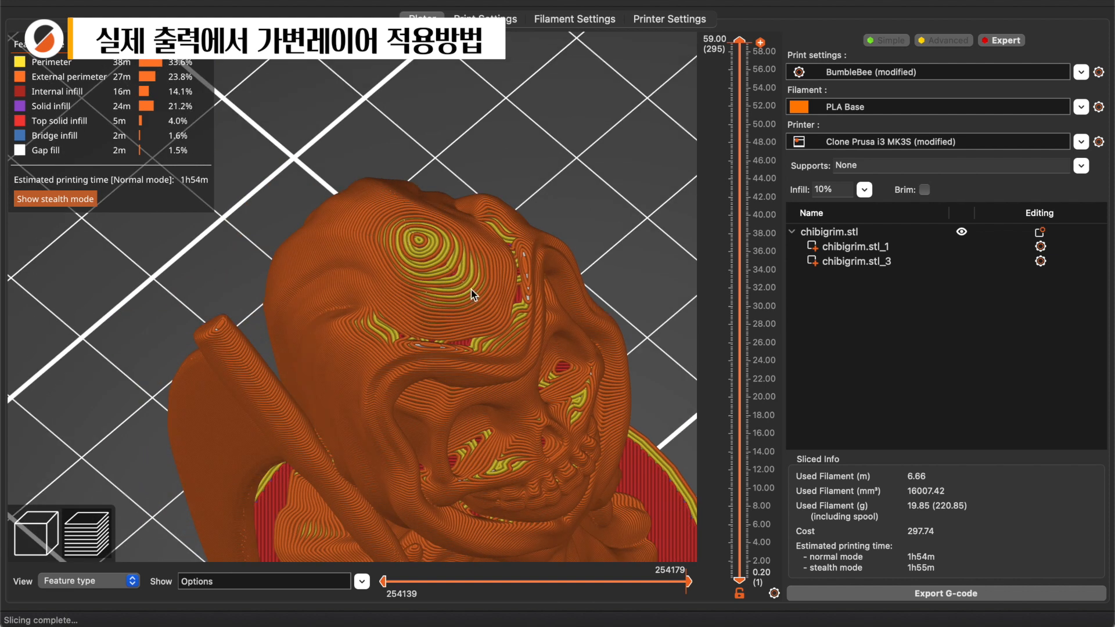
scroll(453, 259, up, 5)
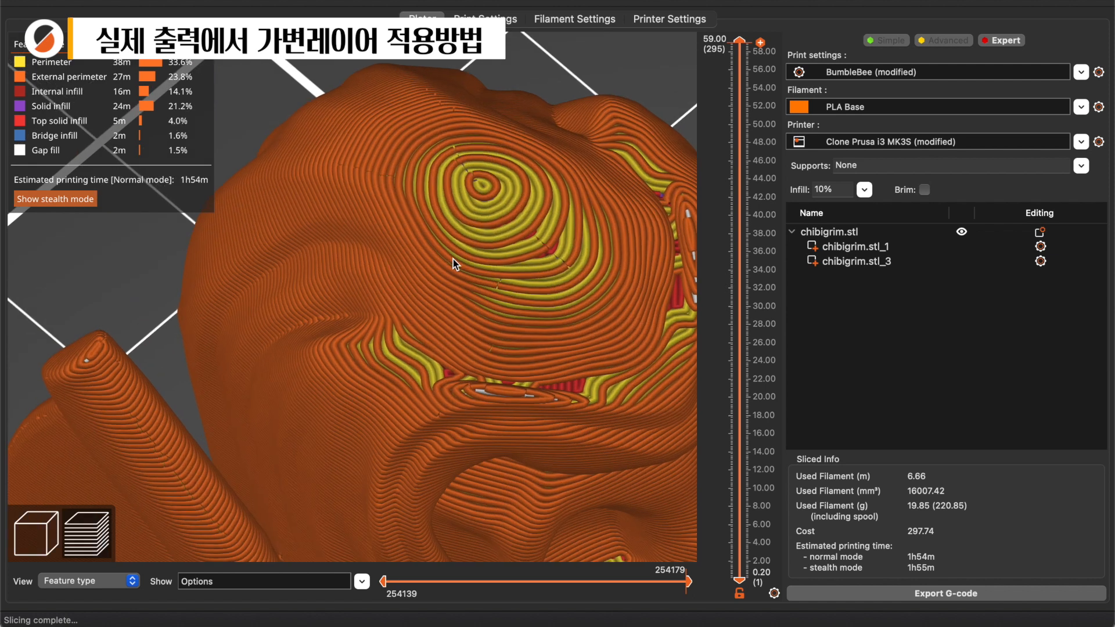
scroll(572, 256, down, 8)
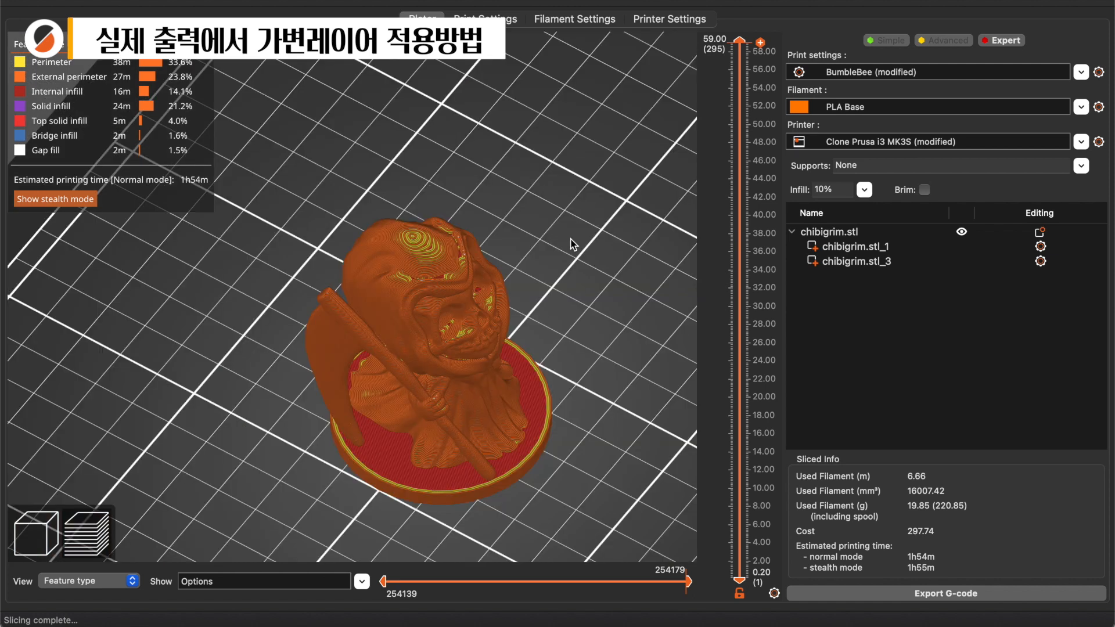
scroll(564, 244, up, 2)
drag(525, 305, 451, 209)
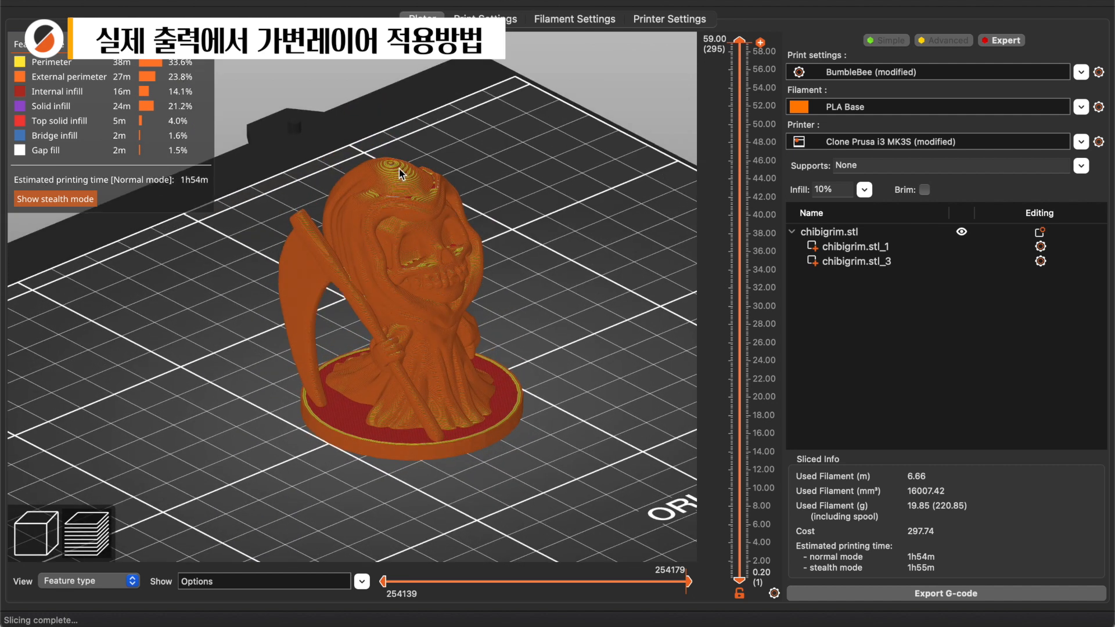
drag(522, 227, 521, 234)
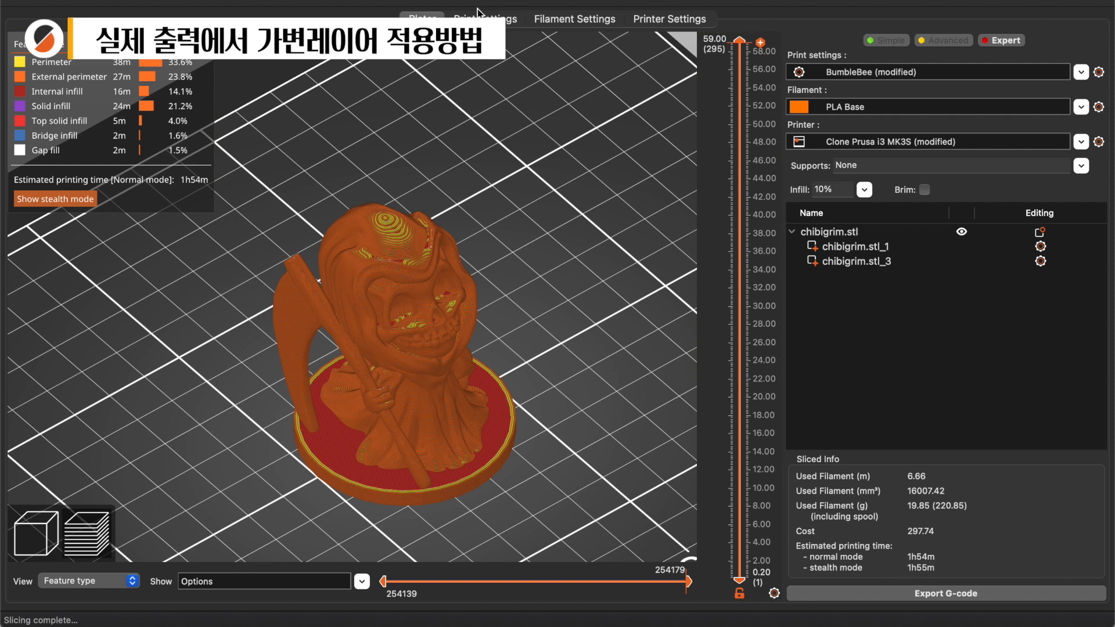
Set the print layer height to 0.1 mm and reslice the chibigrim model.
key(super+2)
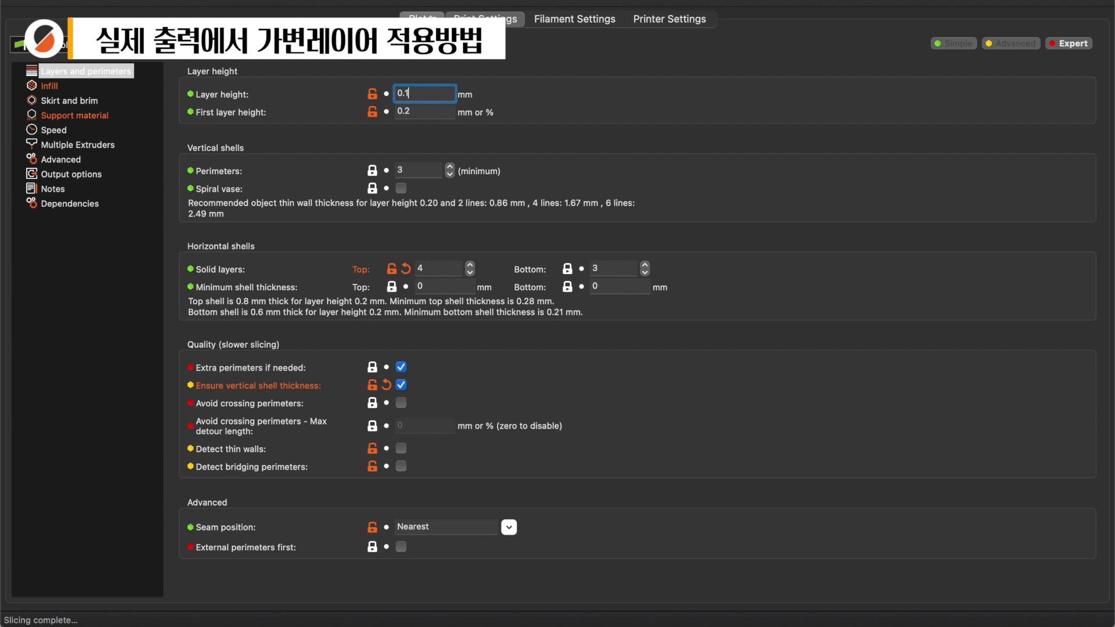
click(424, 18)
click(866, 590)
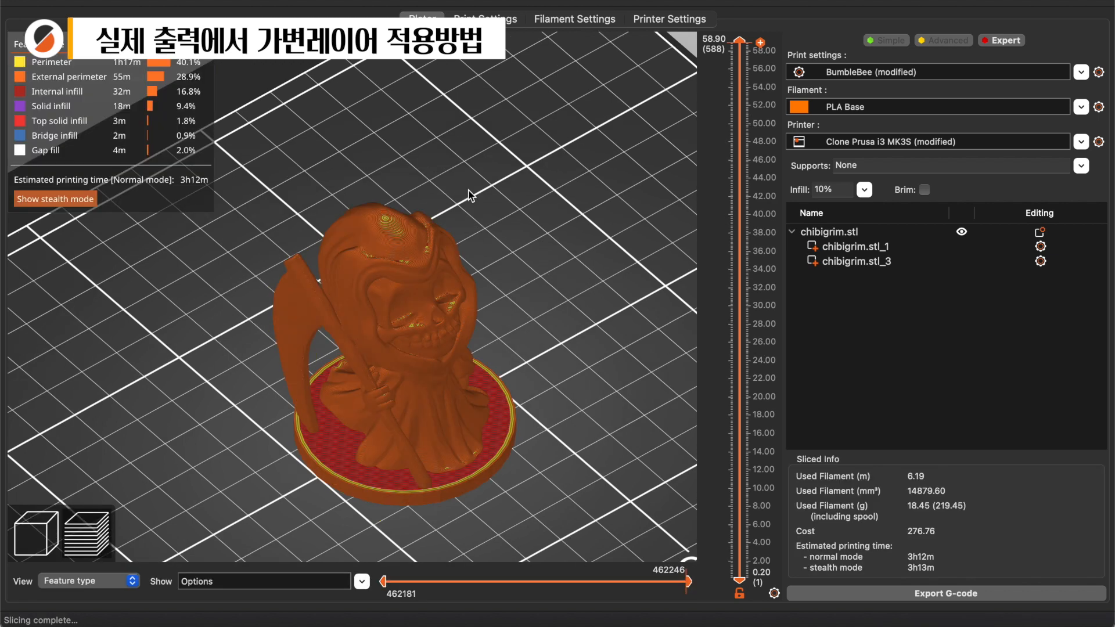
Examine the contour lines on the hood, face and robe of the chibigrim preview sliced at 0.1 mm.
scroll(469, 195, up, 10)
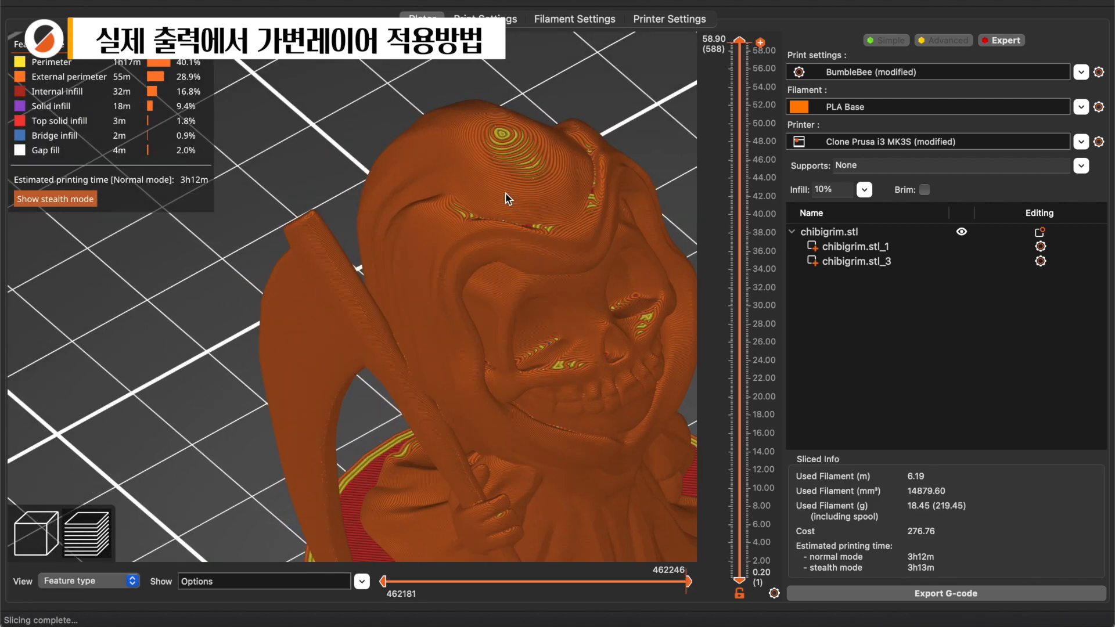
scroll(502, 206, down, 4)
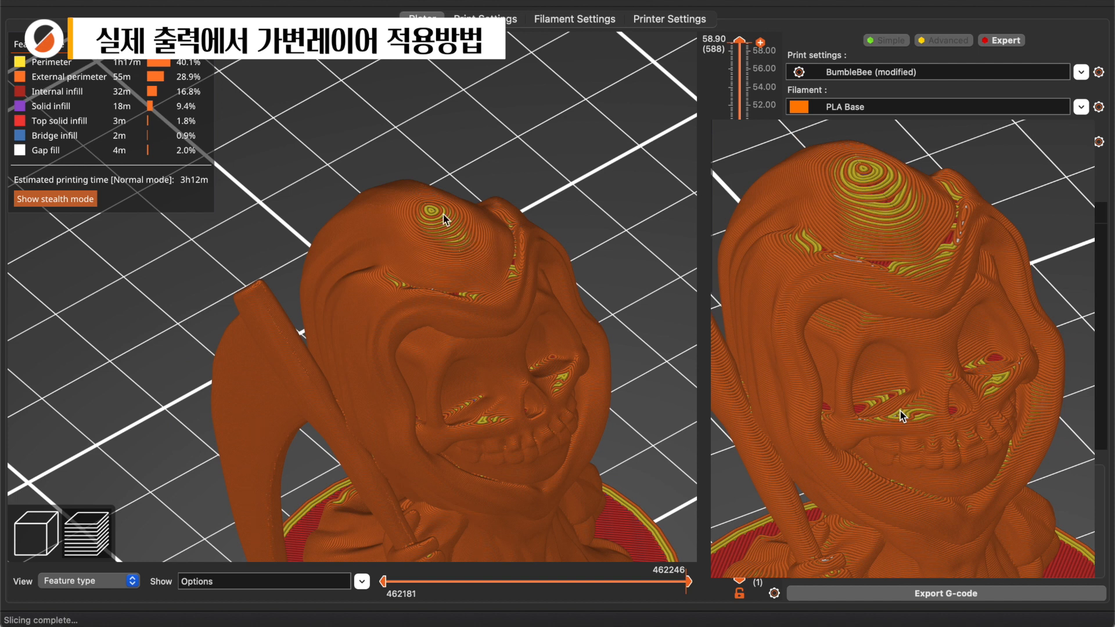
right_drag(588, 191, 495, 100)
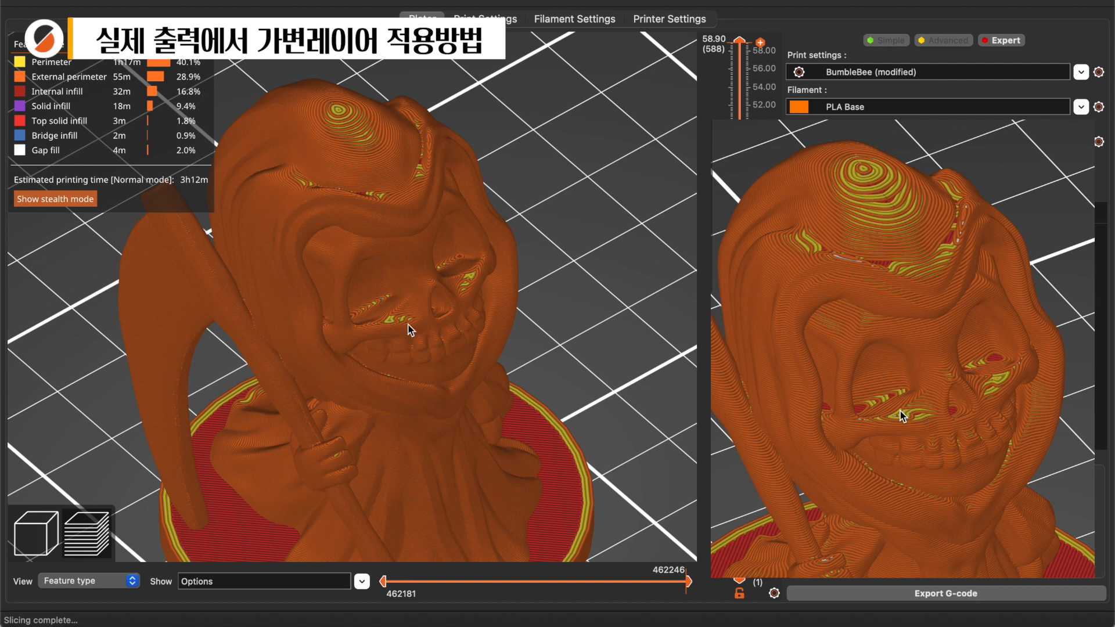
right_drag(569, 242, 549, 239)
drag(484, 244, 619, 156)
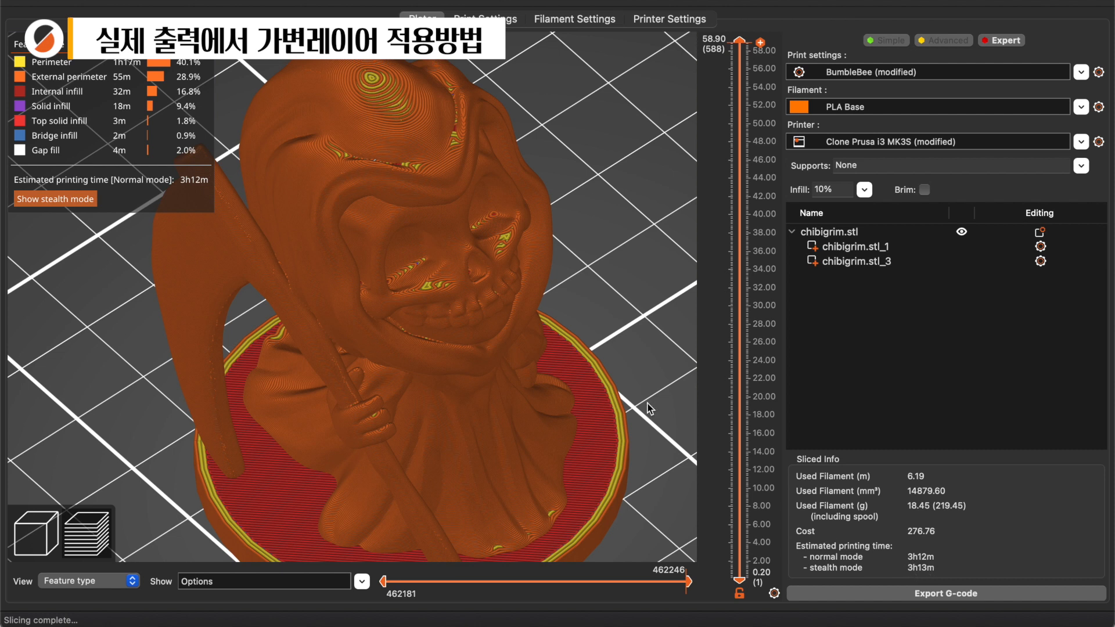
mouse_move(662, 364)
mouse_down()
mouse_move(669, 340)
mouse_move(668, 360)
mouse_up()
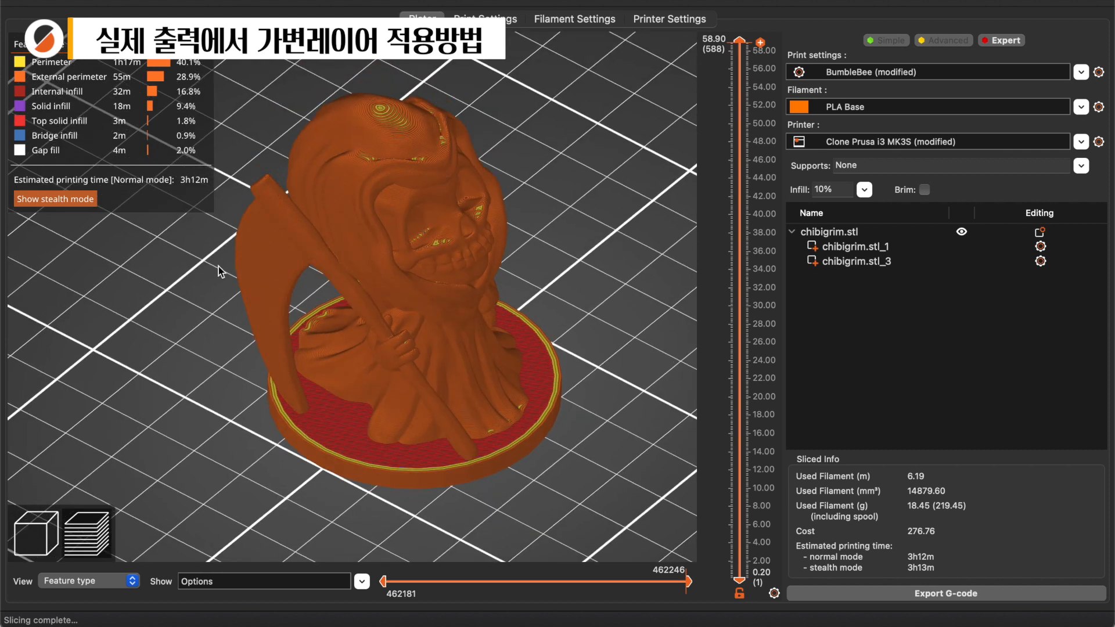
Return to the unsliced chibigrim.stl, enable variable layer height editing and inspect the contour rings on the hood and face.
click(38, 536)
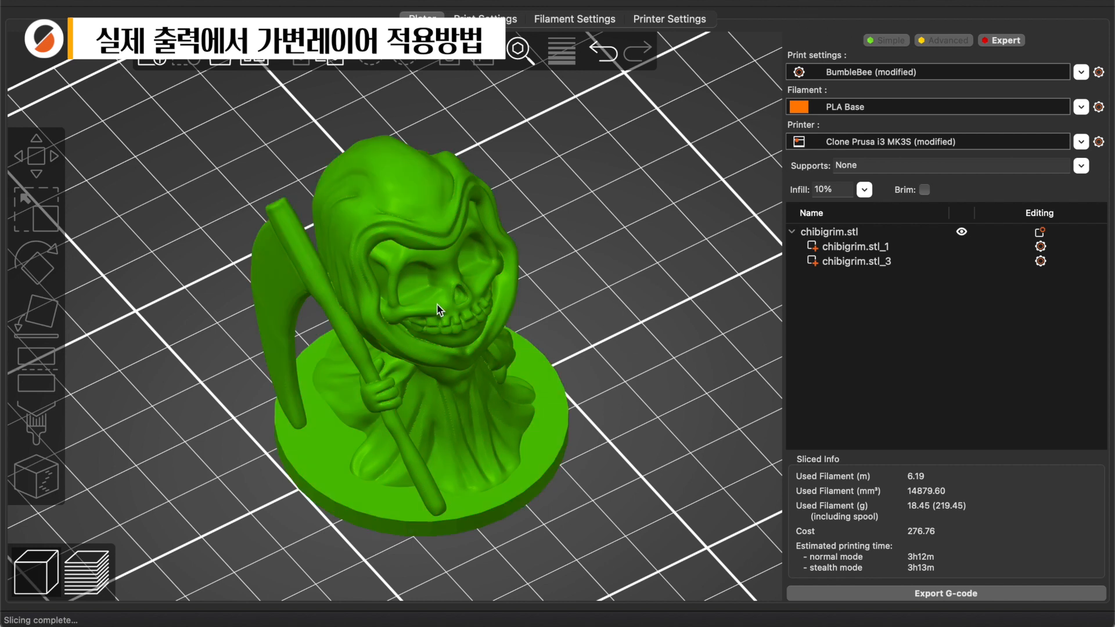
click(420, 295)
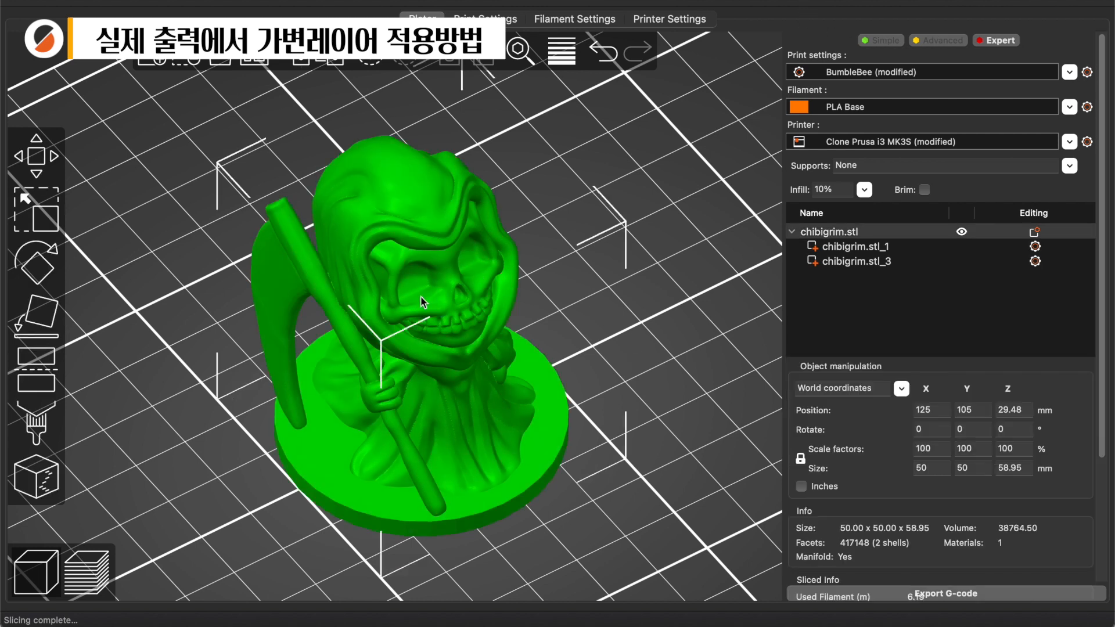
click(559, 57)
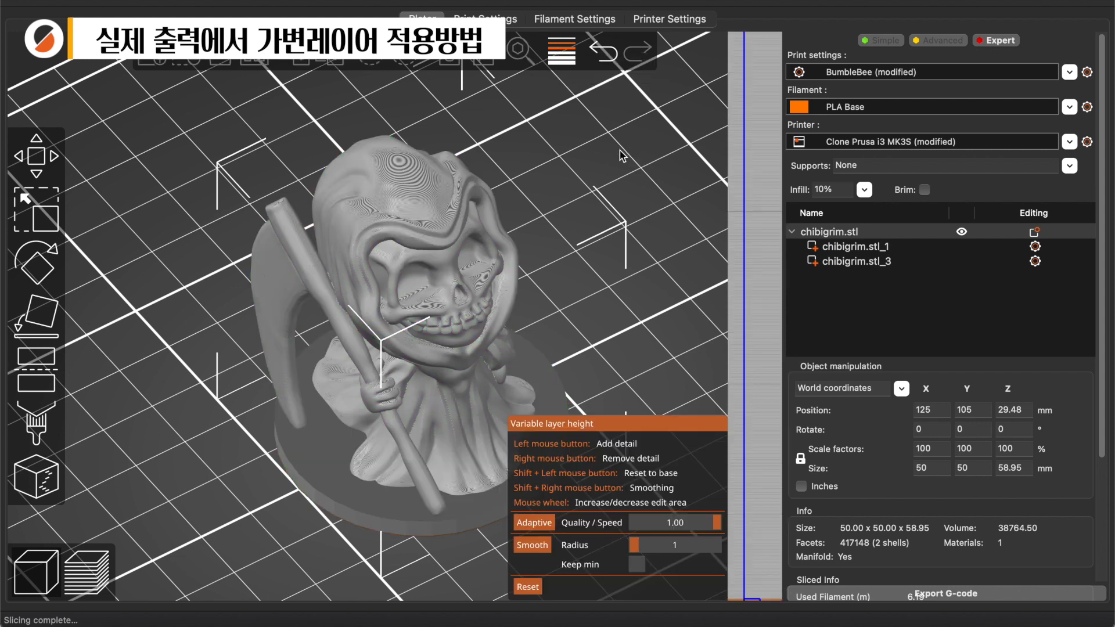
mouse_move(618, 158)
mouse_down()
mouse_move(575, 162)
mouse_move(614, 152)
mouse_up()
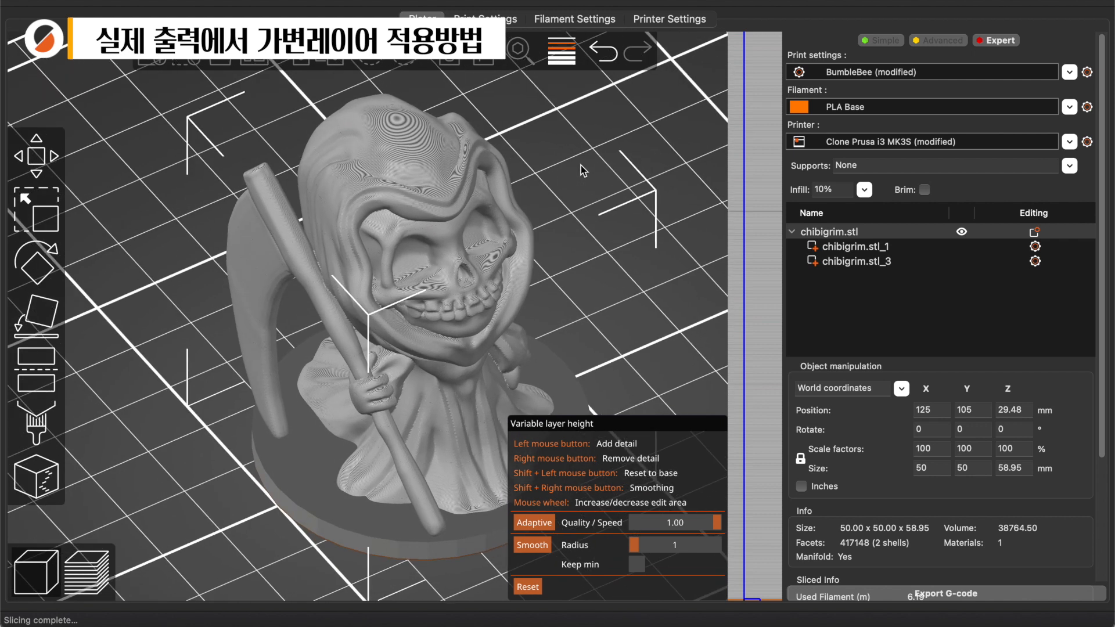
scroll(579, 170, up, 6)
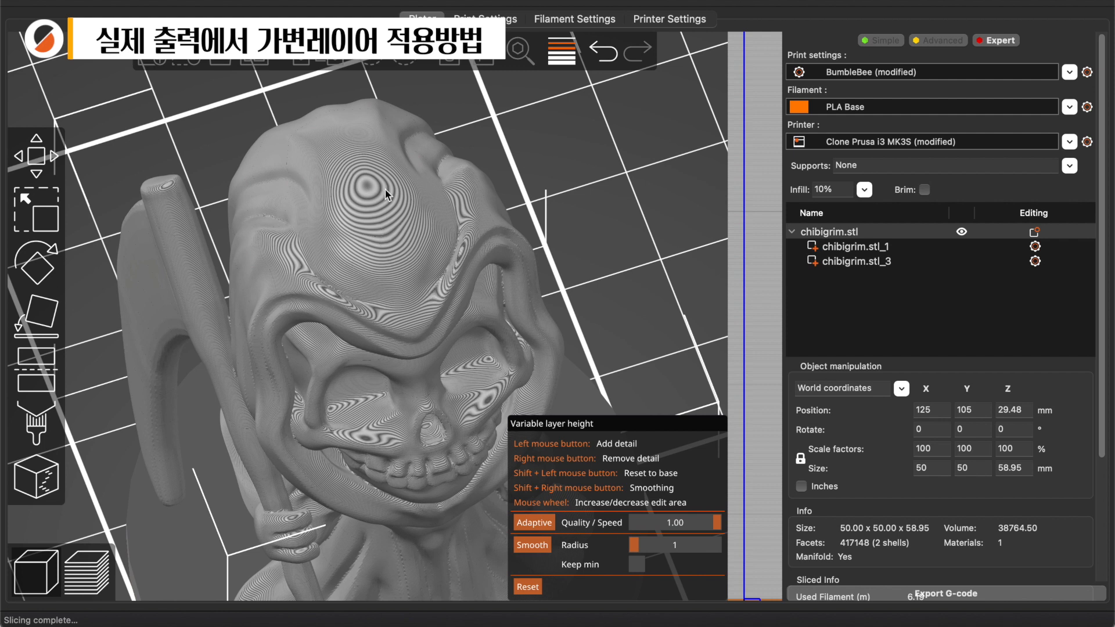
scroll(366, 261, down, 3)
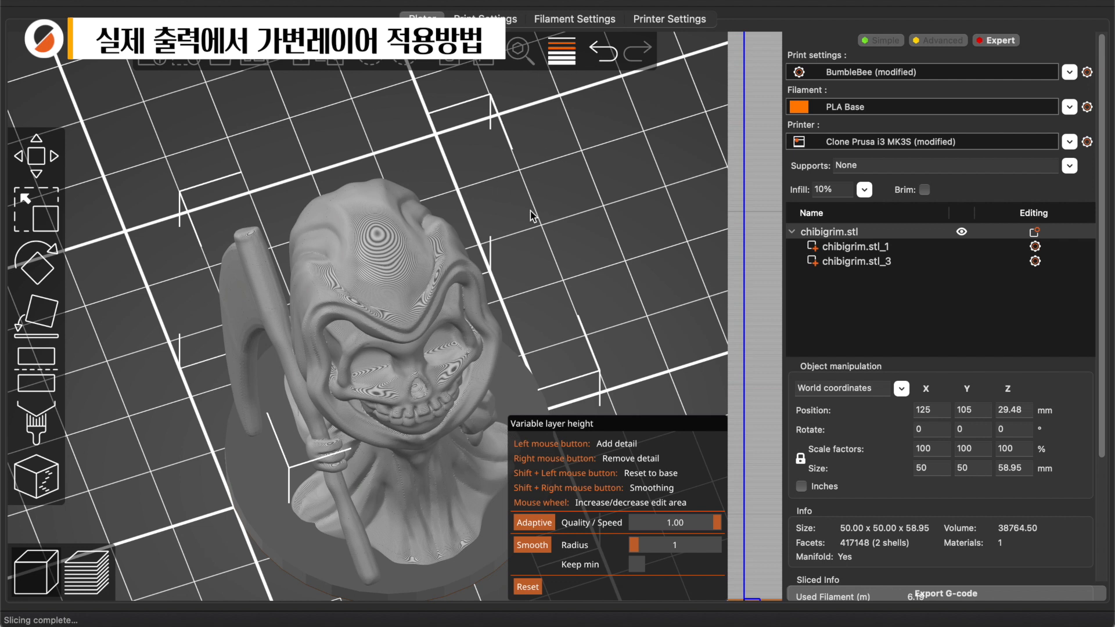
Open the extruder's layer height limits in the printer settings and check the minimum and maximum values.
drag(546, 225, 668, 36)
click(683, 19)
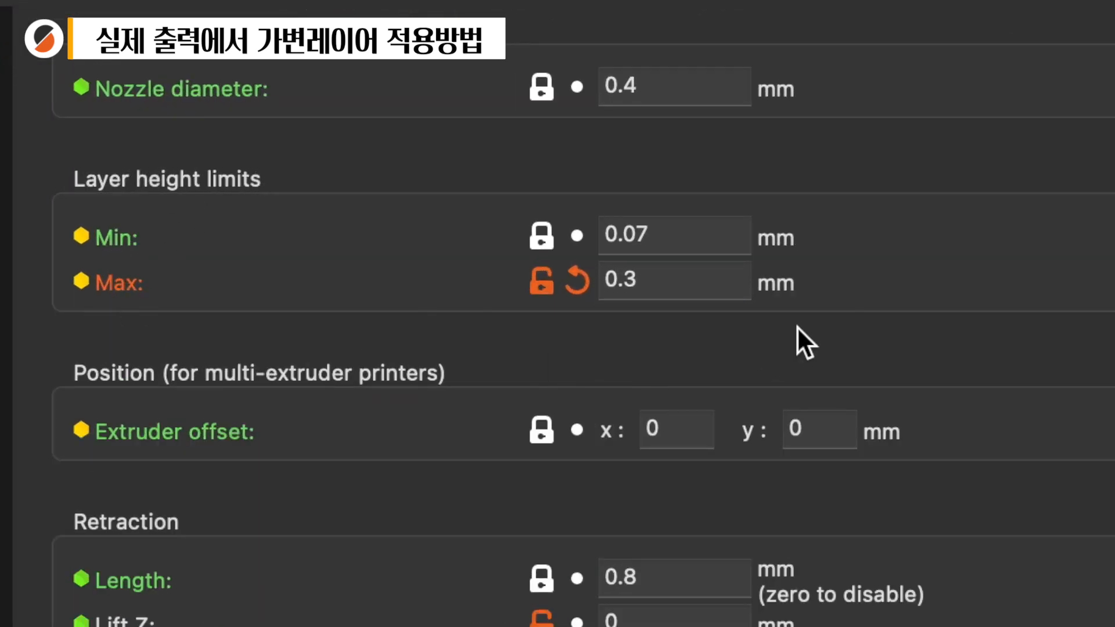
click(671, 236)
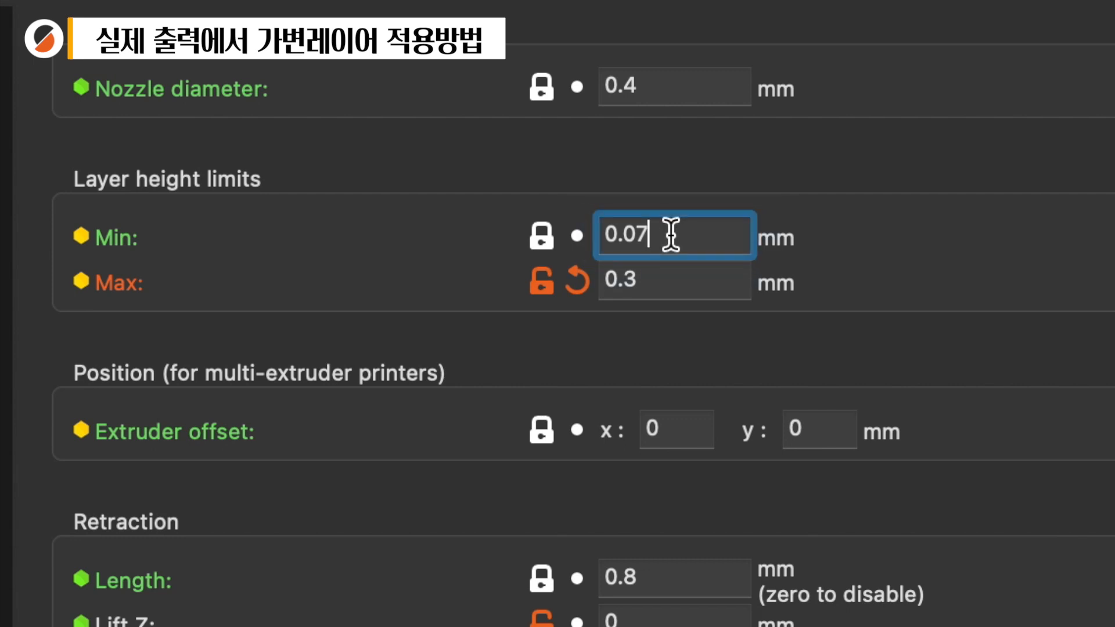
click(690, 277)
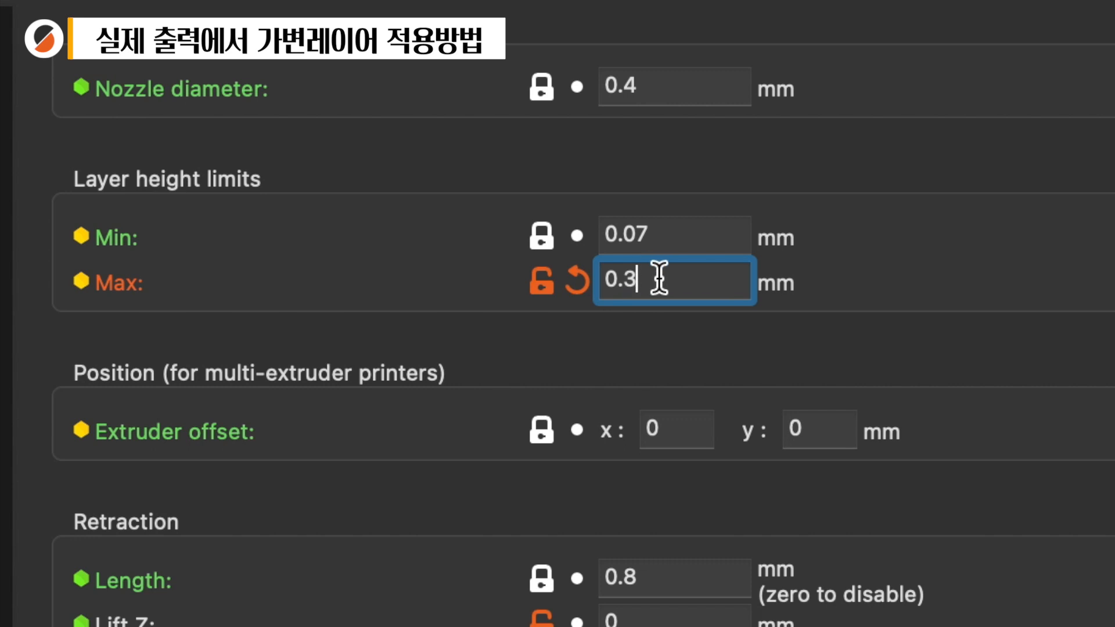
drag(654, 278, 594, 279)
drag(709, 236, 614, 235)
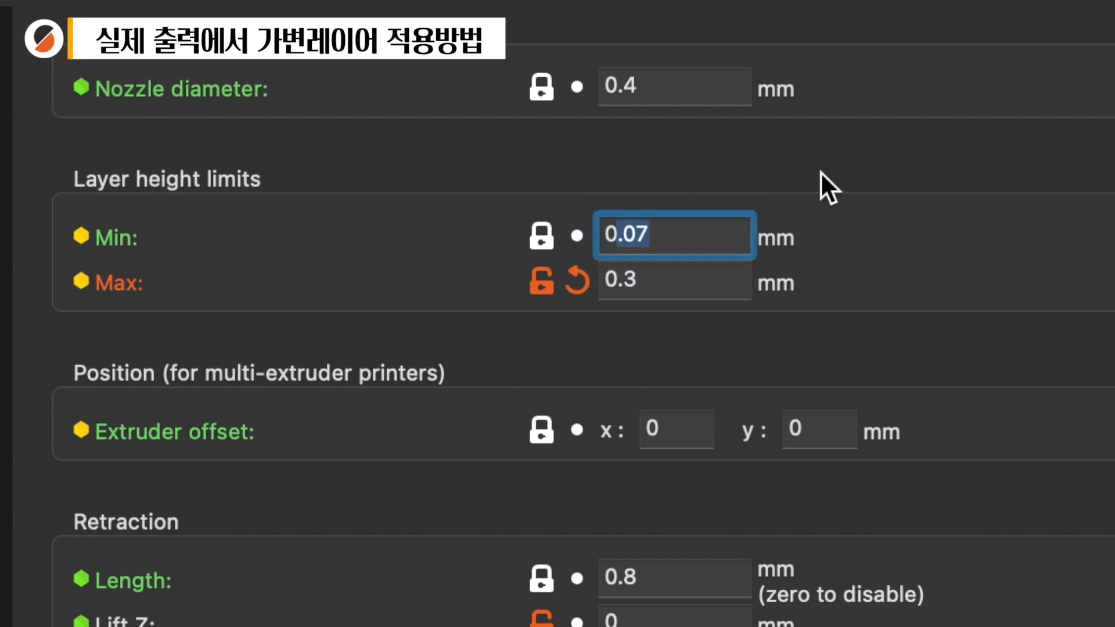
click(677, 237)
double_click(700, 237)
click(685, 232)
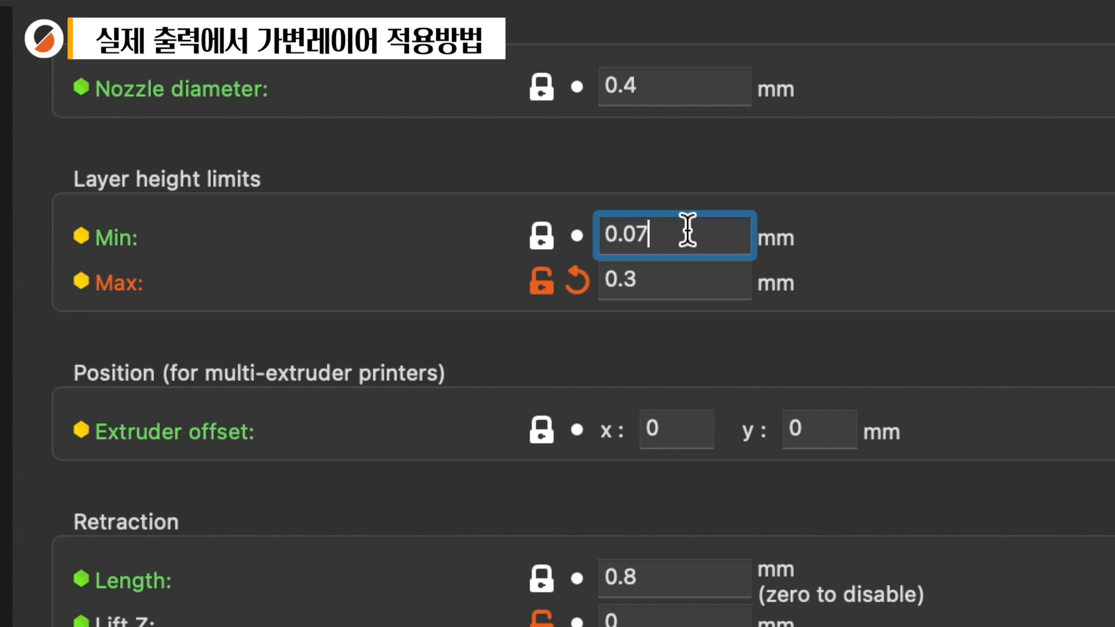
Restore the maximum layer height limit to its preset value and set it to 0.3 mm.
click(574, 281)
click(673, 277)
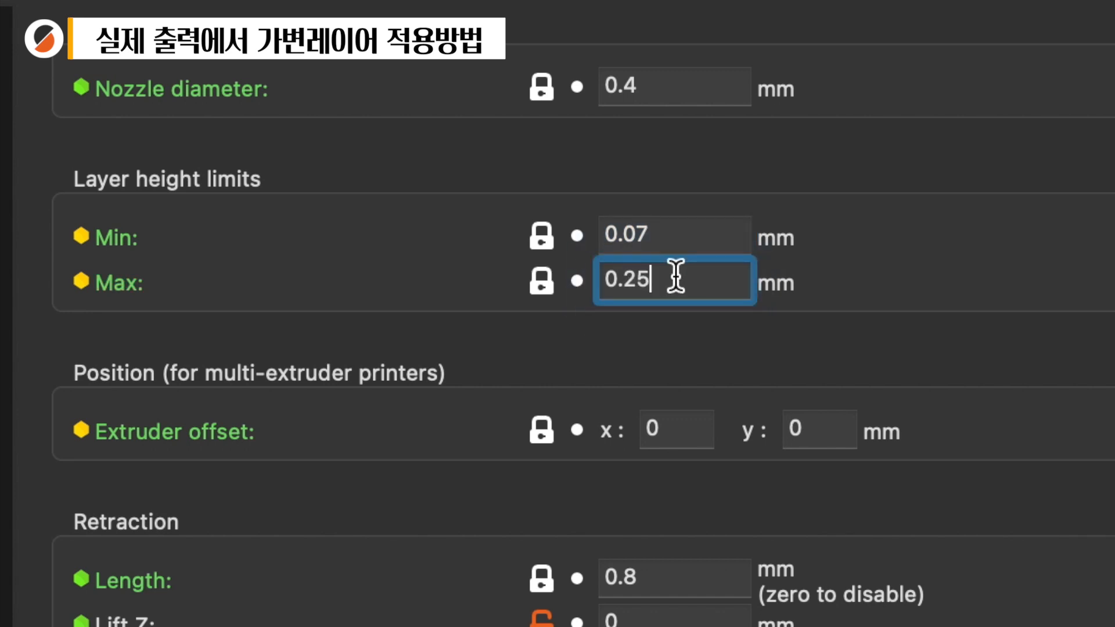
key(BackSpace)
key(BackSpace)
key(BackSpace)
text(.3)
click(738, 236)
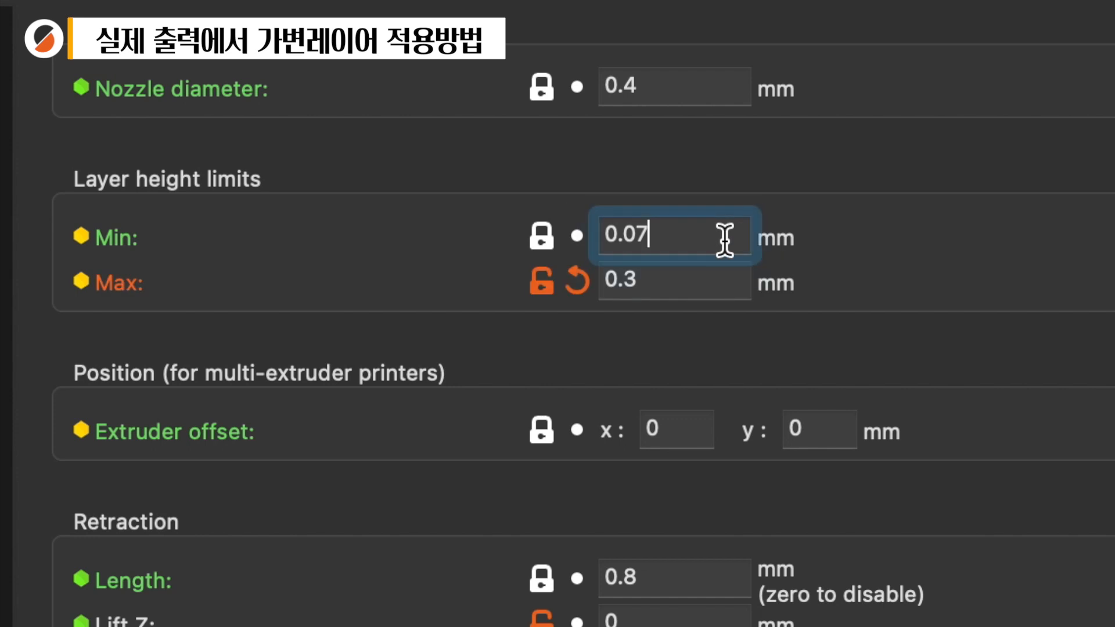
click(676, 279)
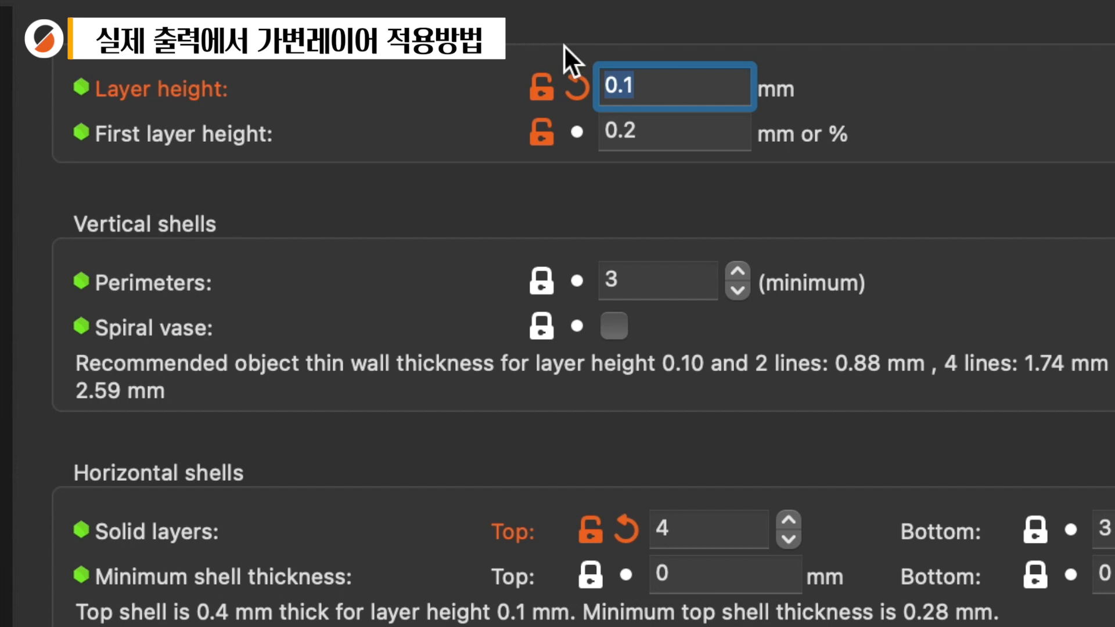
Reset the print layer height to its preset value of 0.2 mm and return to the model's variable layer height view.
click(577, 87)
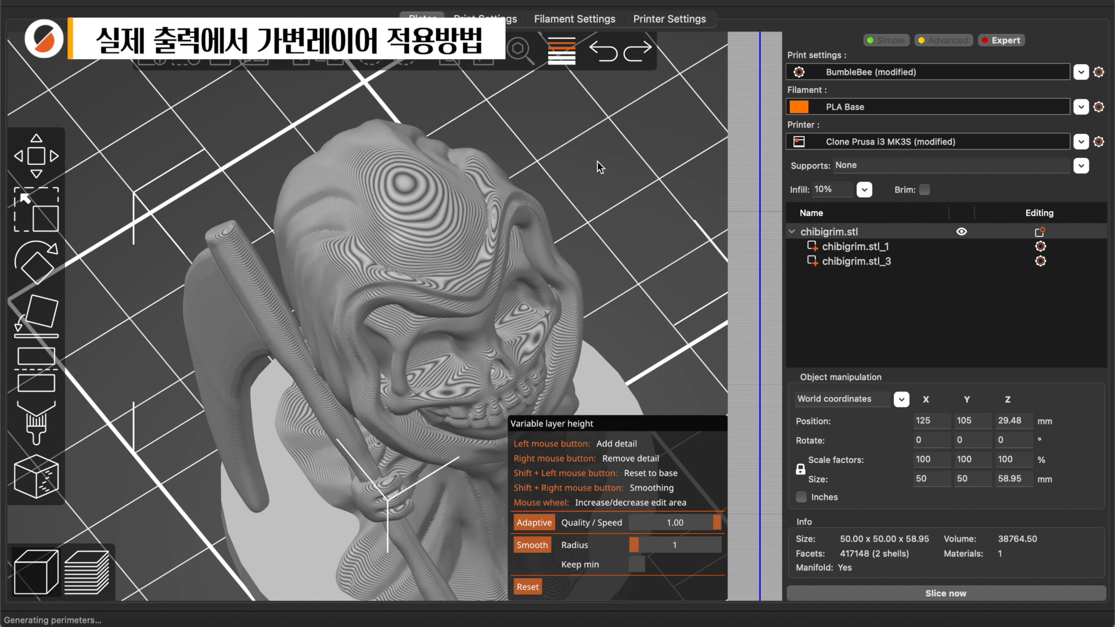
drag(600, 167, 587, 116)
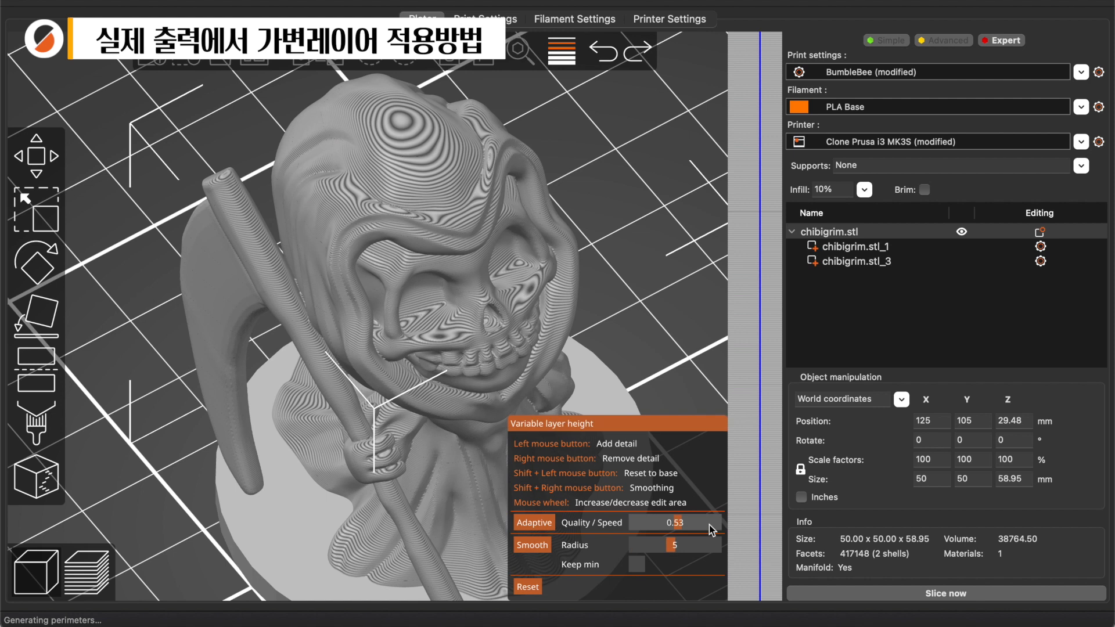
Set the adaptive quality/speed to 0.74 and smoothing radius to 3, and adjust the size of the edit area over the hood.
drag(661, 547, 655, 546)
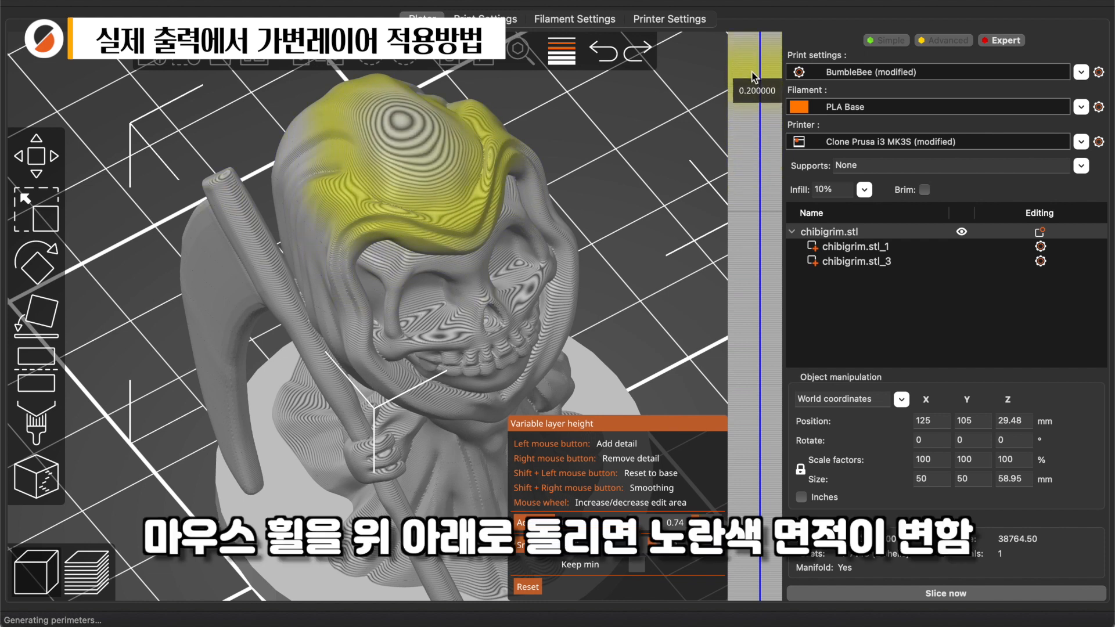
scroll(753, 77, down, 3)
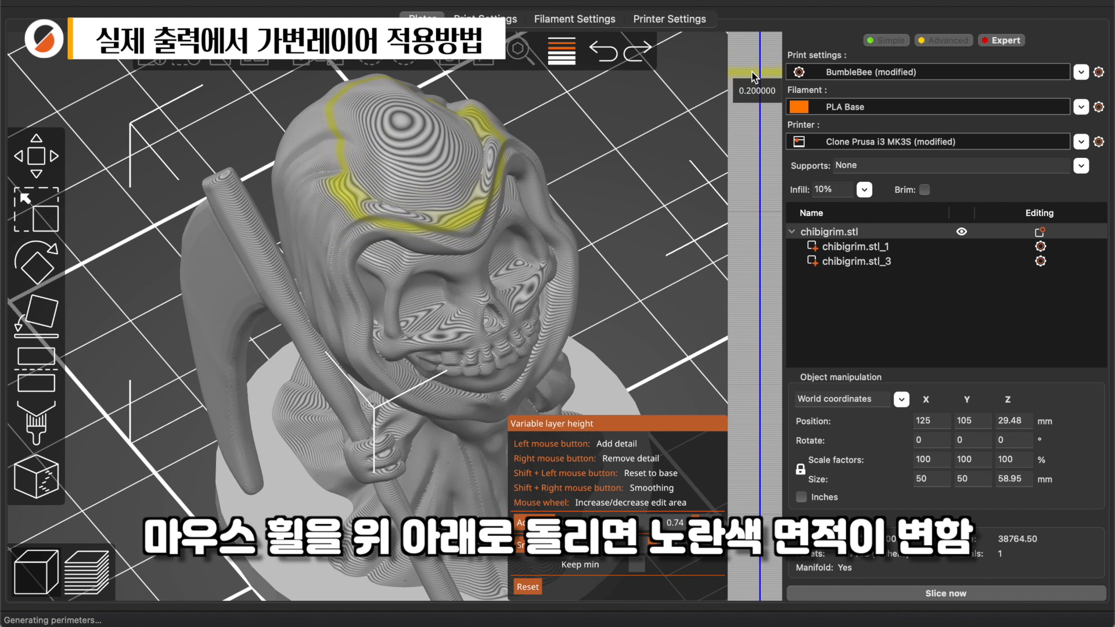
scroll(756, 36, up, 3)
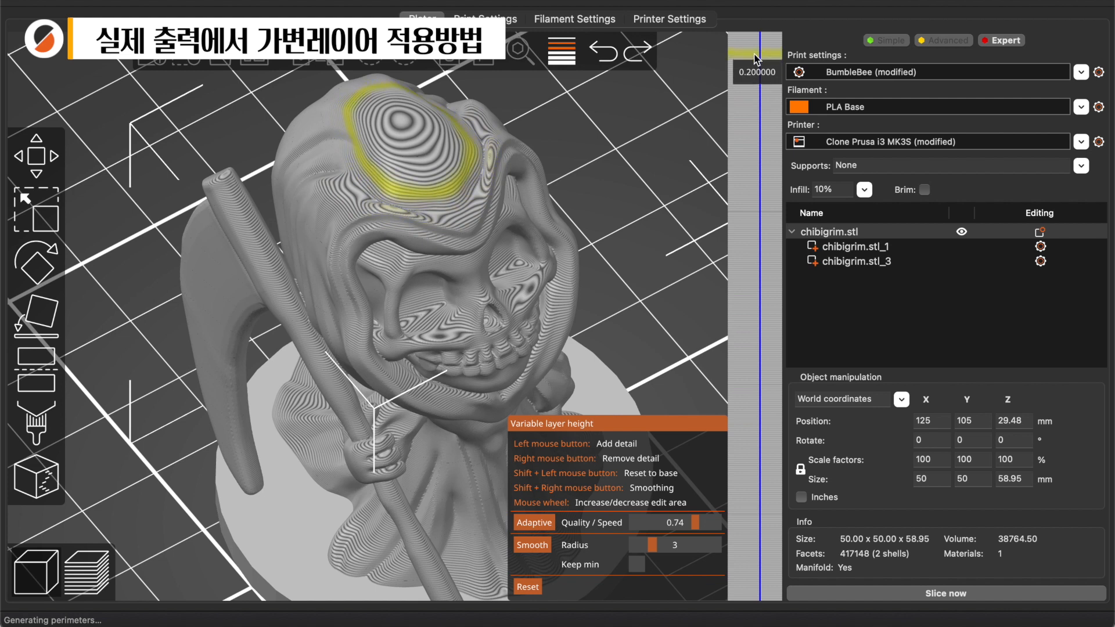
Enlarge the edit area and refine the layers of the hood's crown and front rim to 0.07 mm.
scroll(756, 58, up, 3)
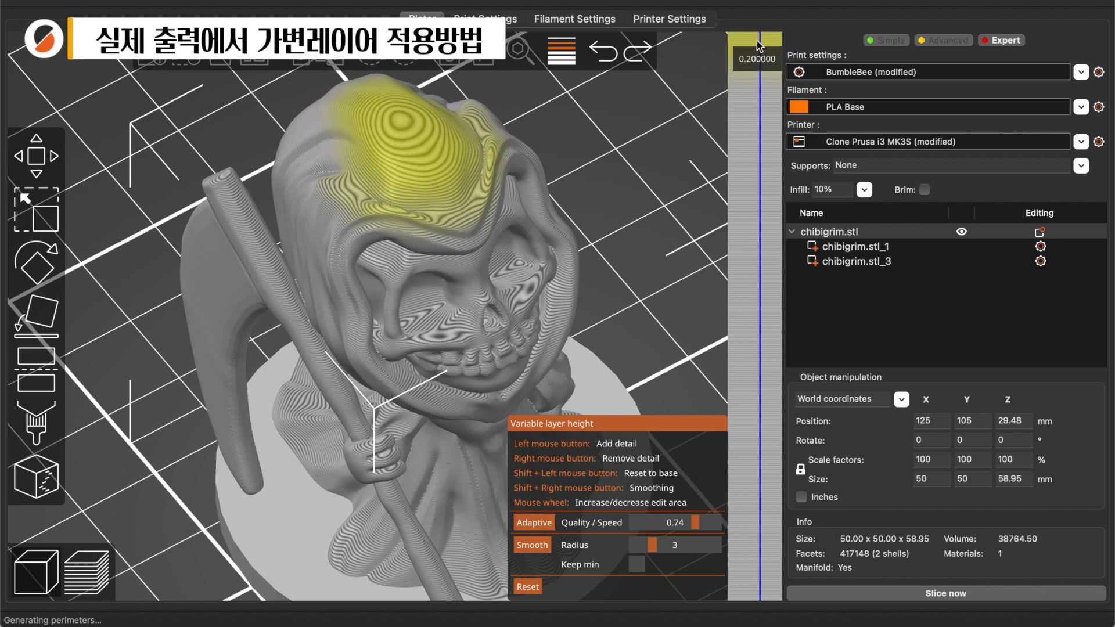
mouse_move(758, 41)
mouse_down()
mouse_move(812, 51)
mouse_move(809, 37)
mouse_up()
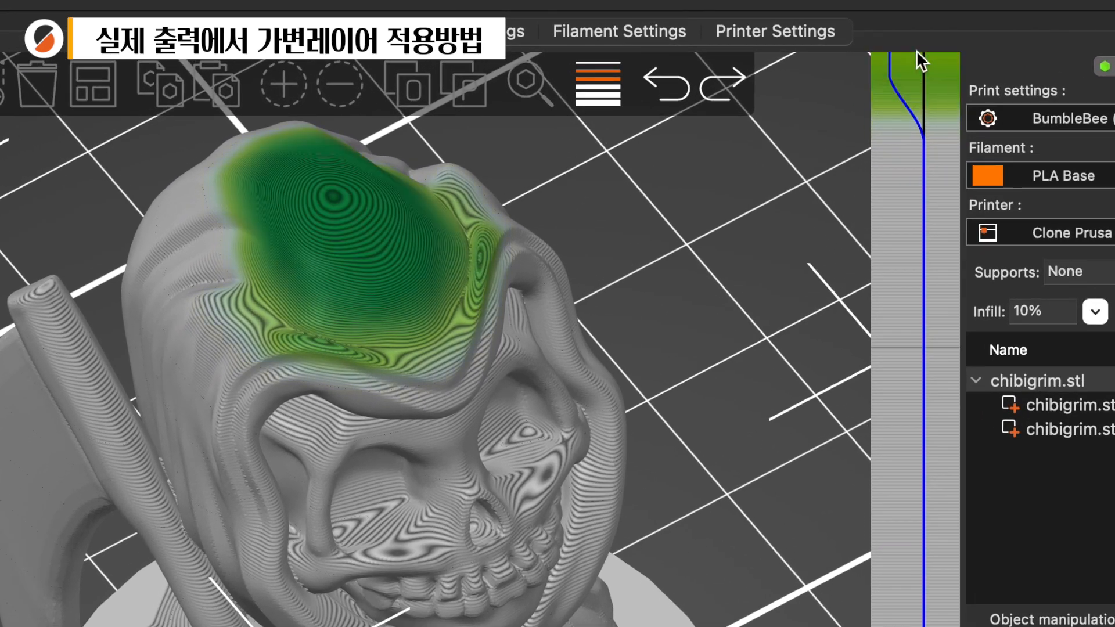
drag(915, 50, 915, 50)
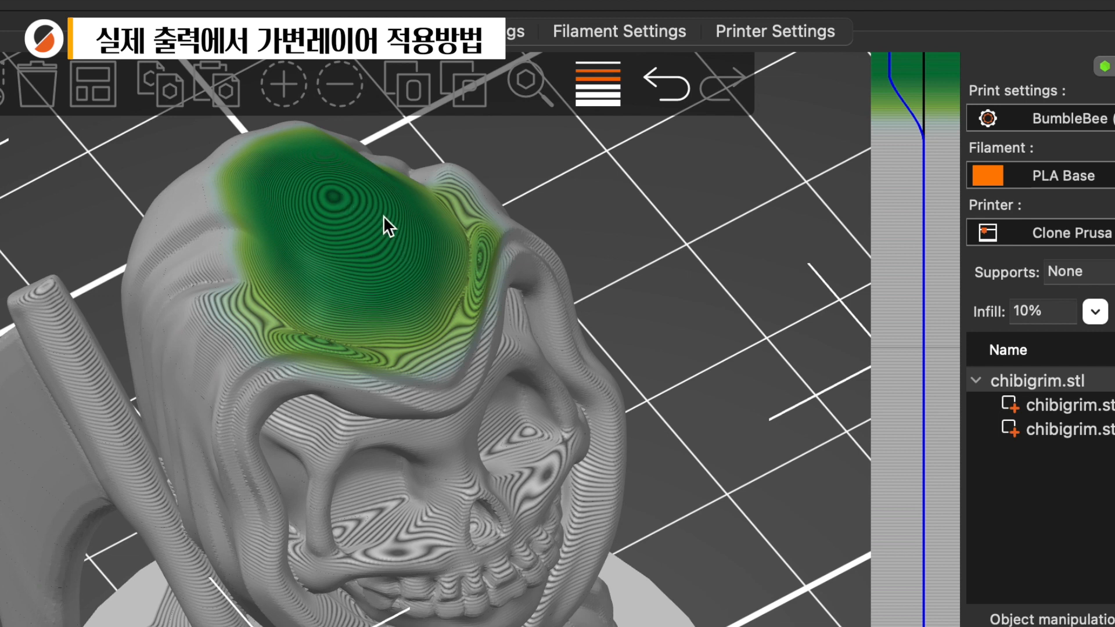
scroll(490, 333, up, 3)
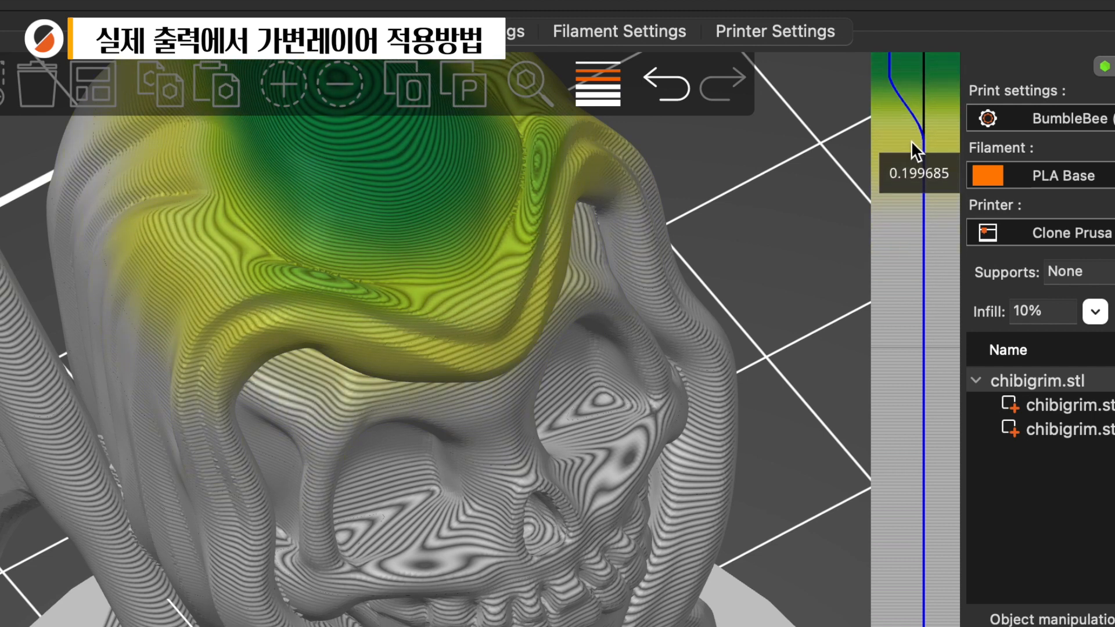
right_click(912, 142)
right_drag(912, 141, 911, 143)
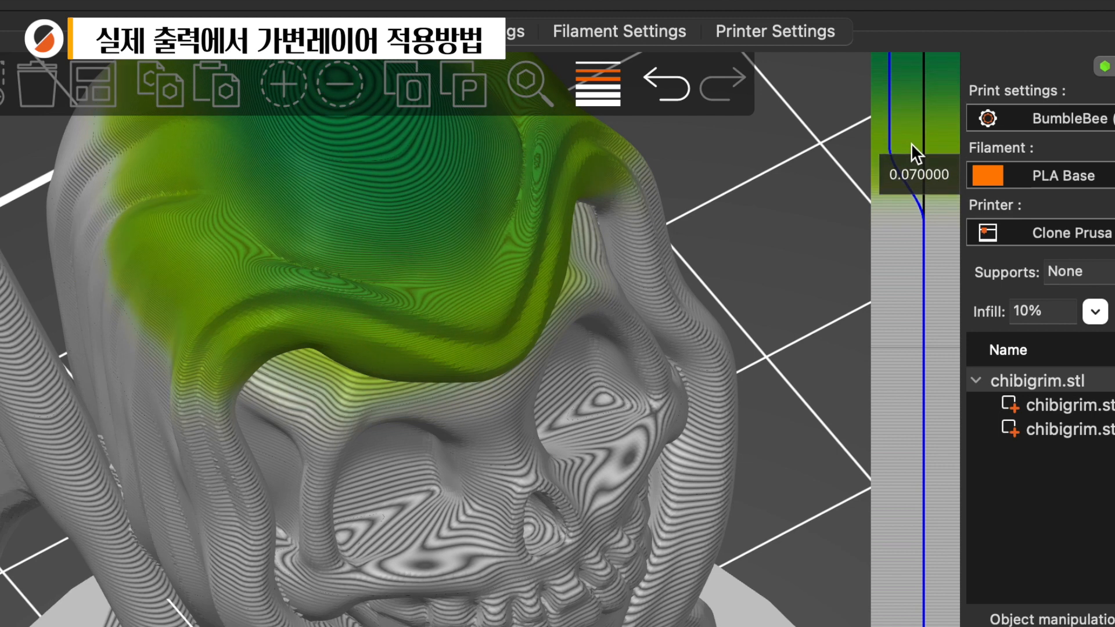
Refine the layer height across the skull's eye sockets, cheekbones, nose and upper teeth.
scroll(810, 249, down, 5)
drag(671, 260, 733, 358)
scroll(663, 263, up, 3)
scroll(295, 369, up, 5)
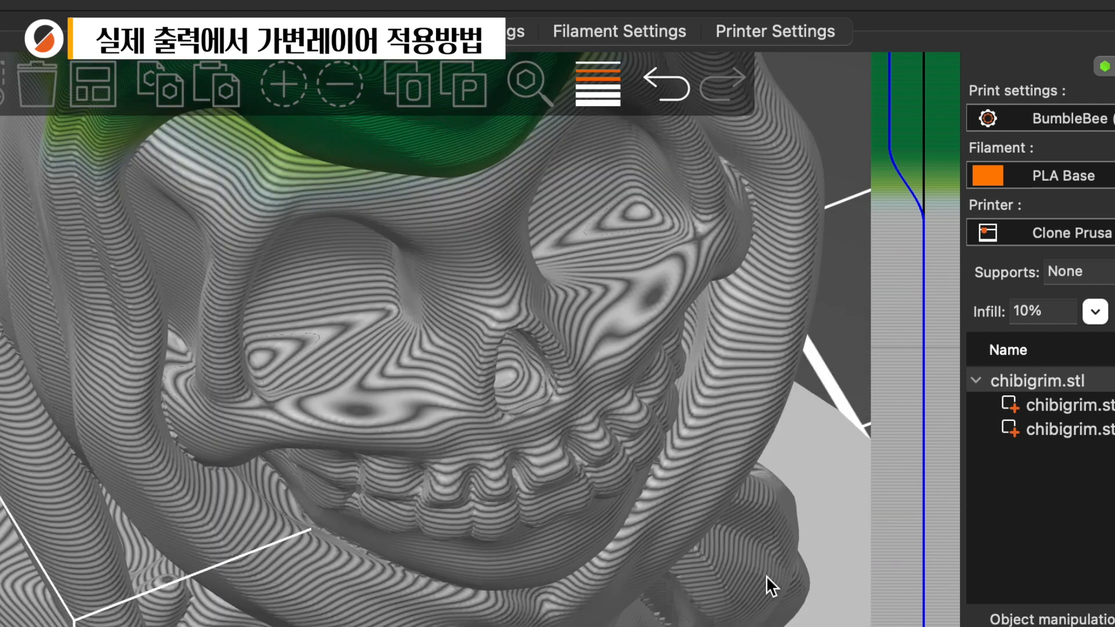
mouse_move(918, 297)
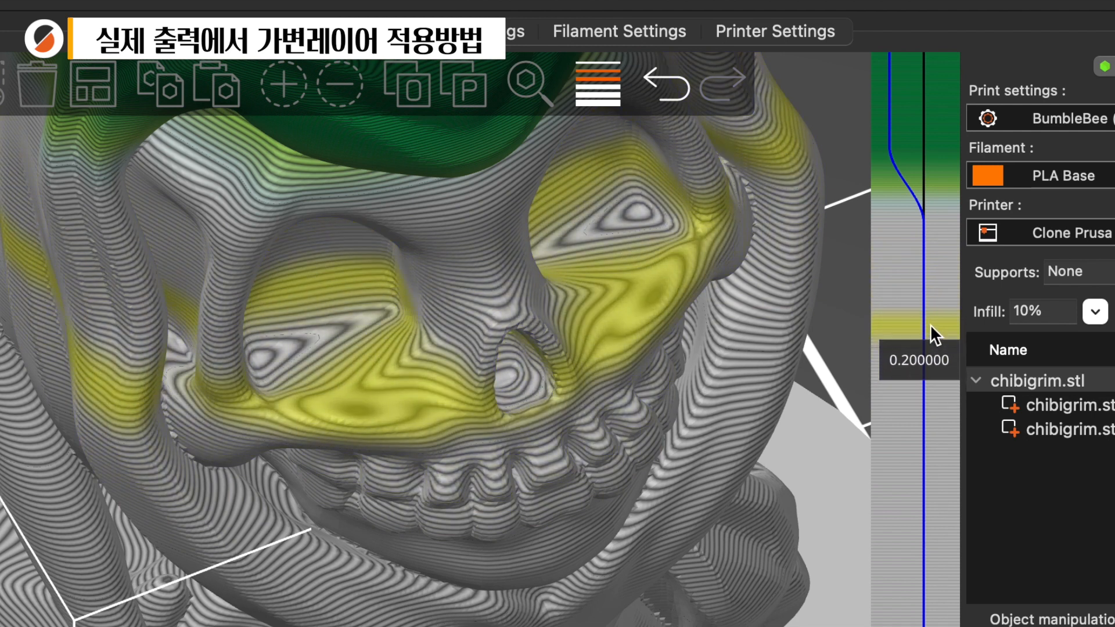
drag(930, 328, 931, 348)
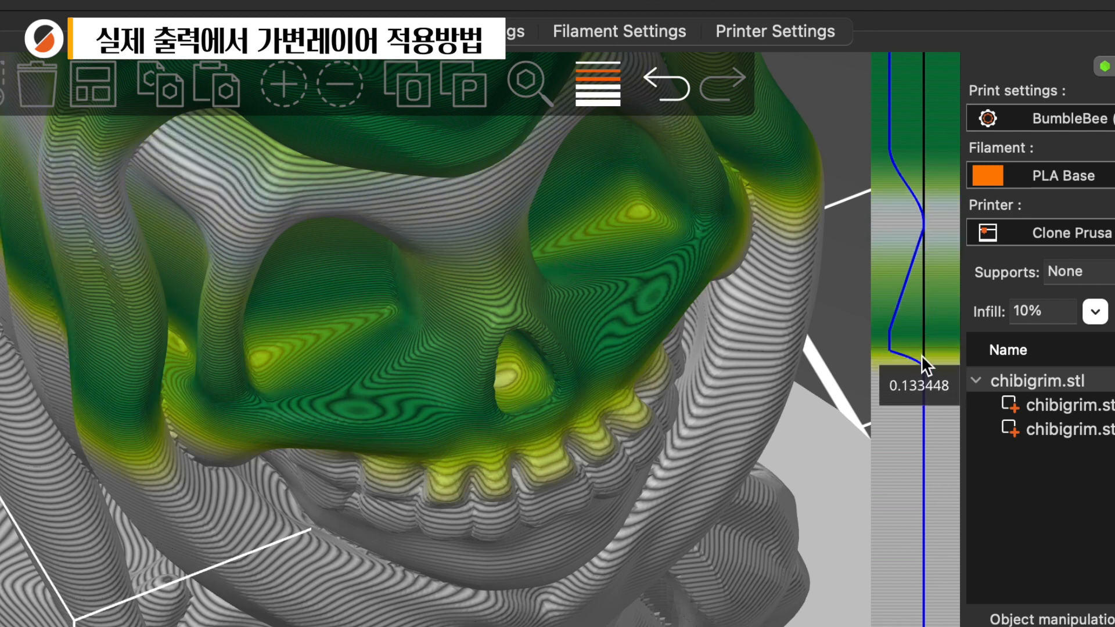
drag(923, 354, 925, 385)
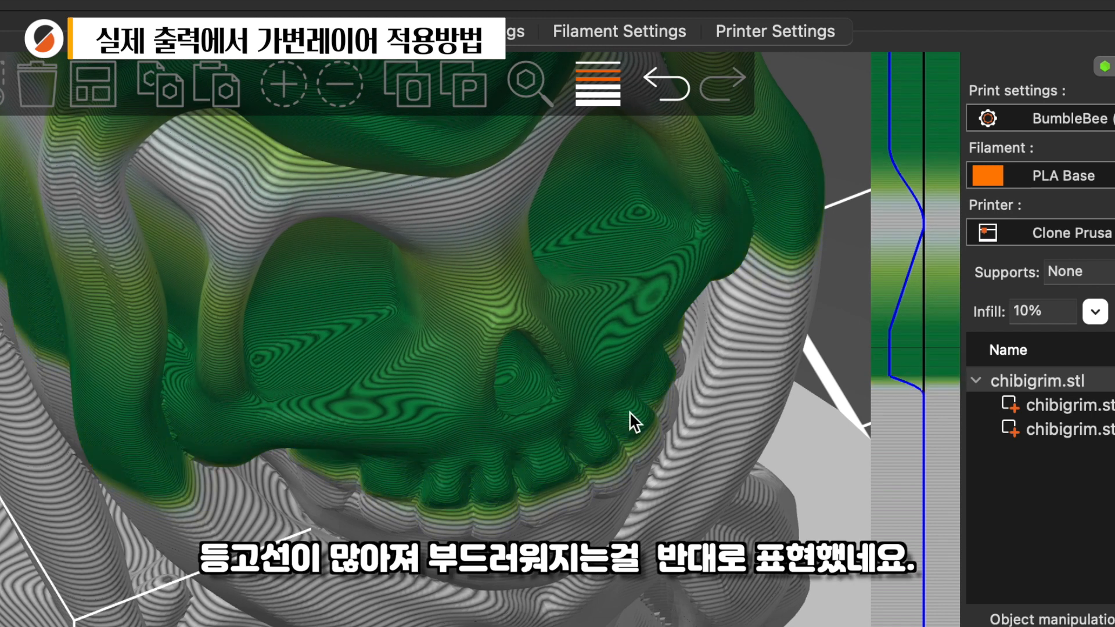
Smooth the layer height transitions around the refined face band and below the hood.
scroll(646, 452, down, 5)
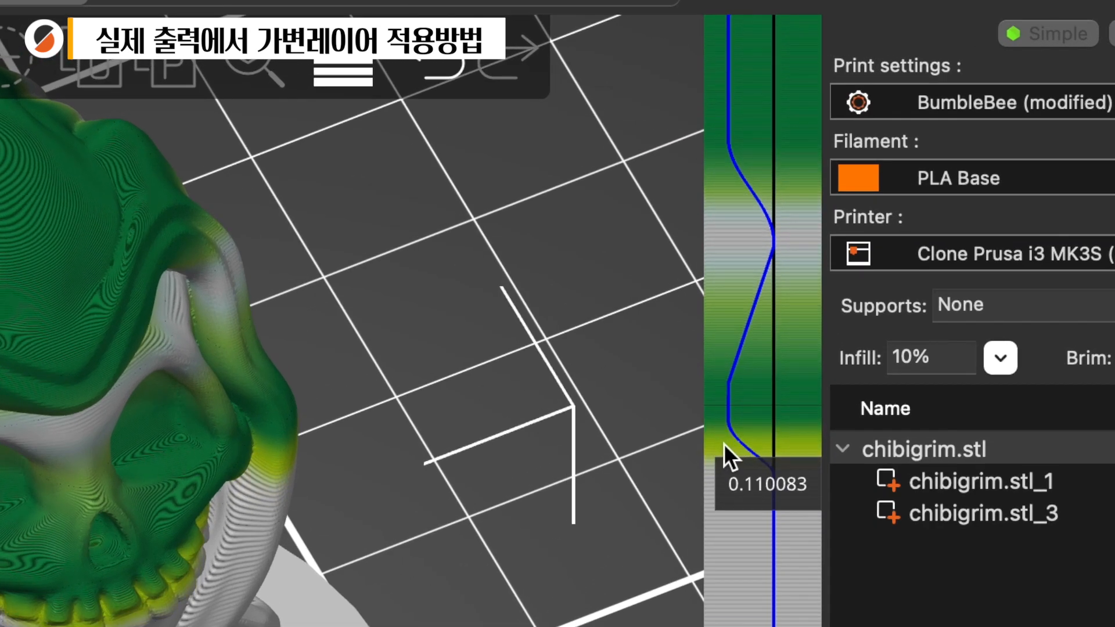
drag(747, 405, 747, 386)
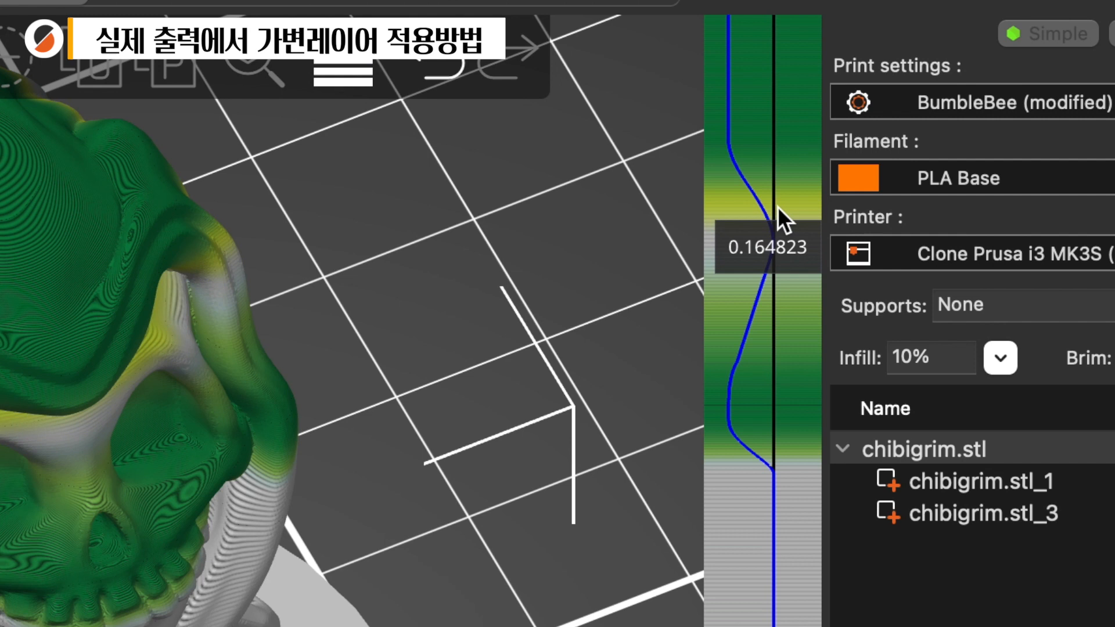
mouse_move(738, 154)
mouse_down()
mouse_move(736, 133)
mouse_move(737, 145)
mouse_up()
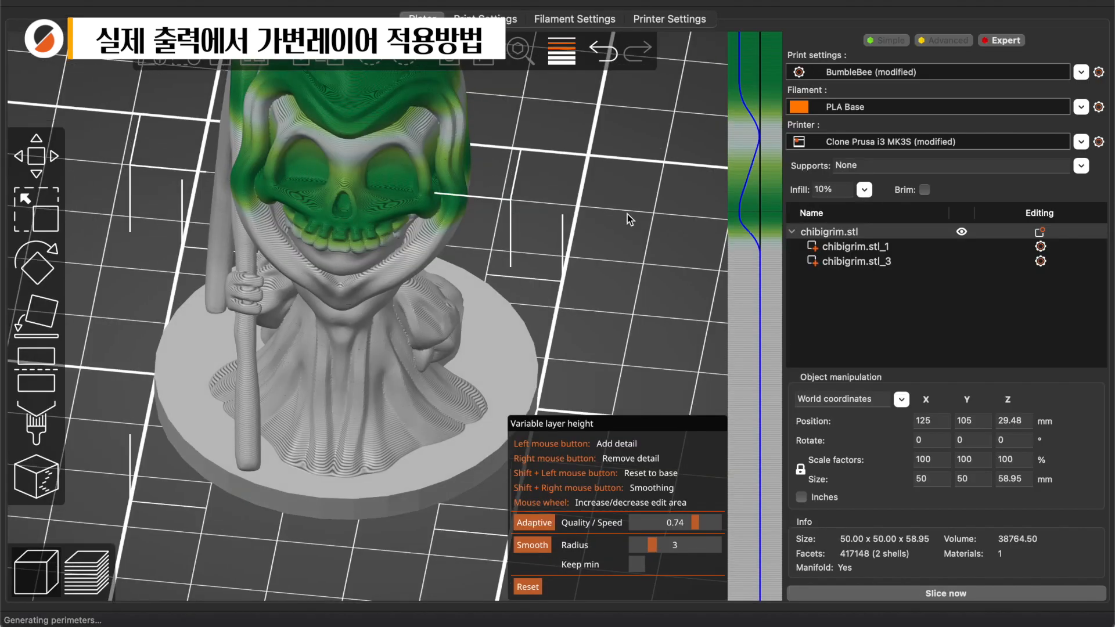
Examine the layer lines on the hood, face and robe from several angles and distances.
scroll(483, 412, up, 3)
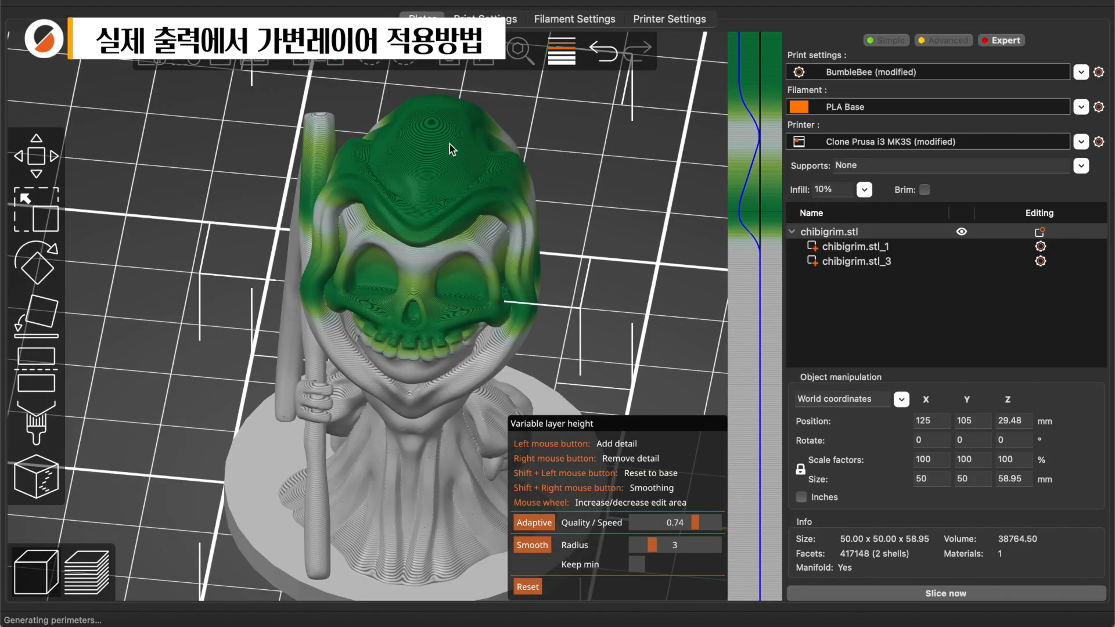
scroll(477, 282, up, 5)
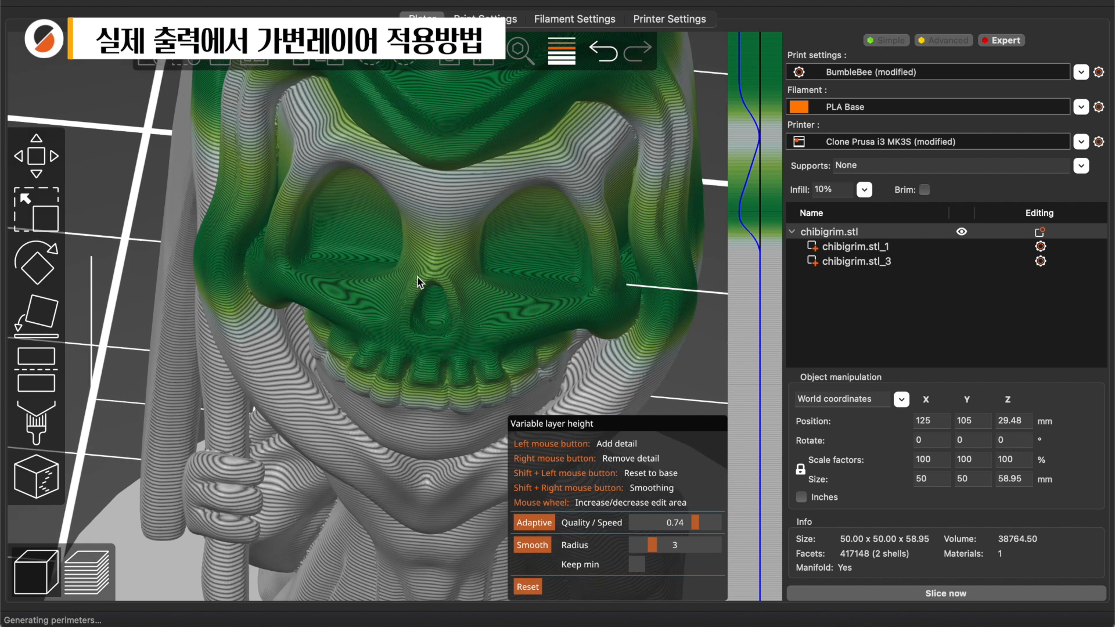
scroll(419, 283, down, 5)
middle_drag(572, 288, 597, 221)
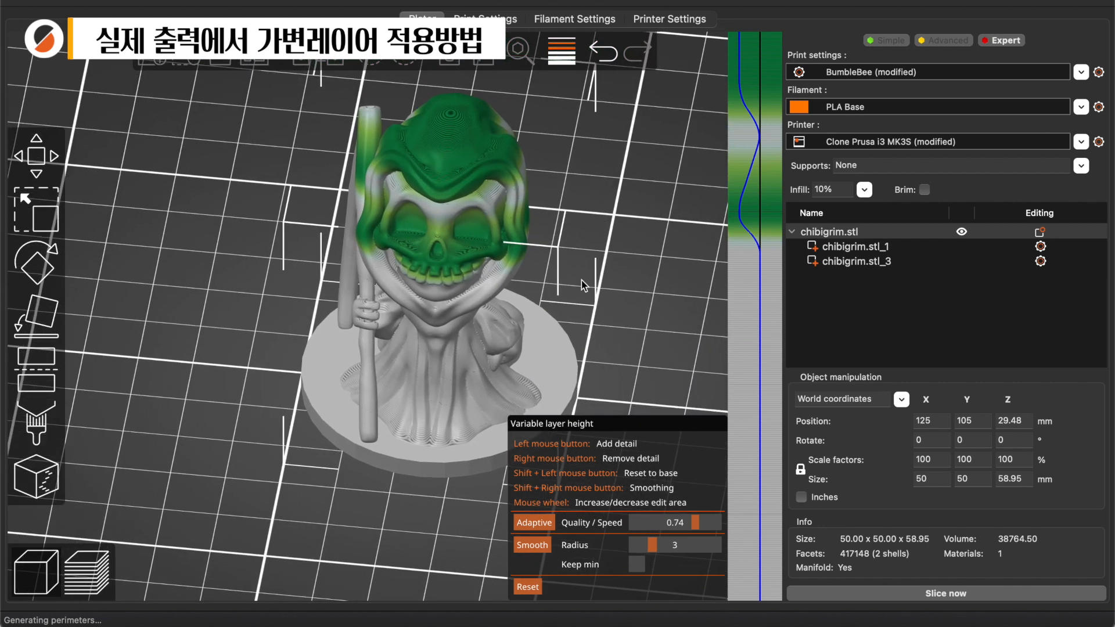
mouse_move(619, 296)
mouse_down()
mouse_move(658, 47)
mouse_move(604, 187)
mouse_move(613, 292)
mouse_up()
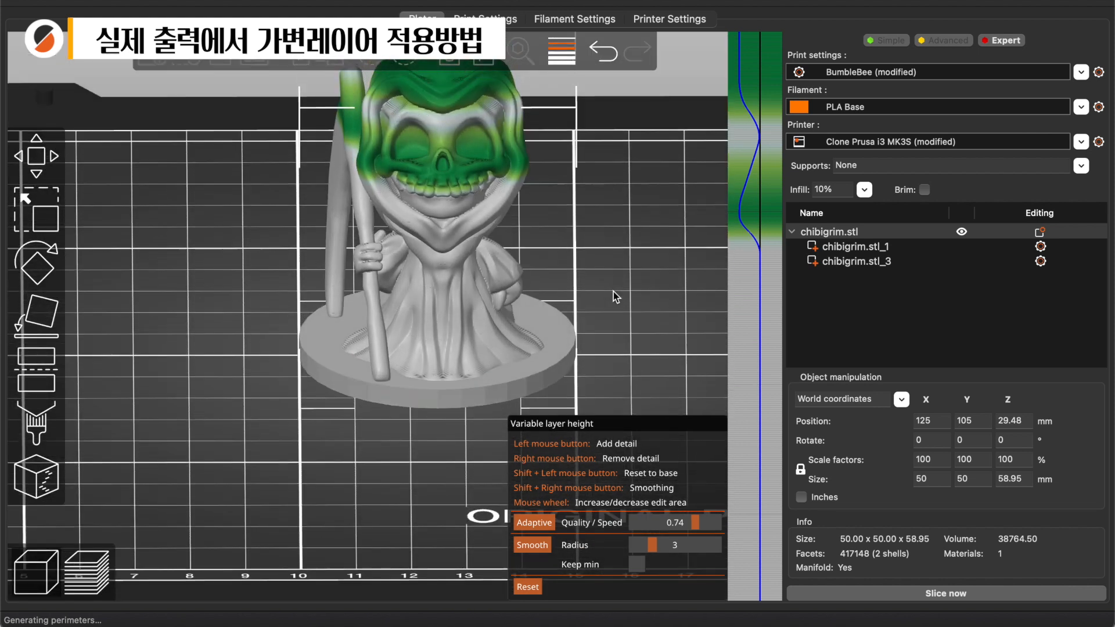
scroll(428, 350, up, 5)
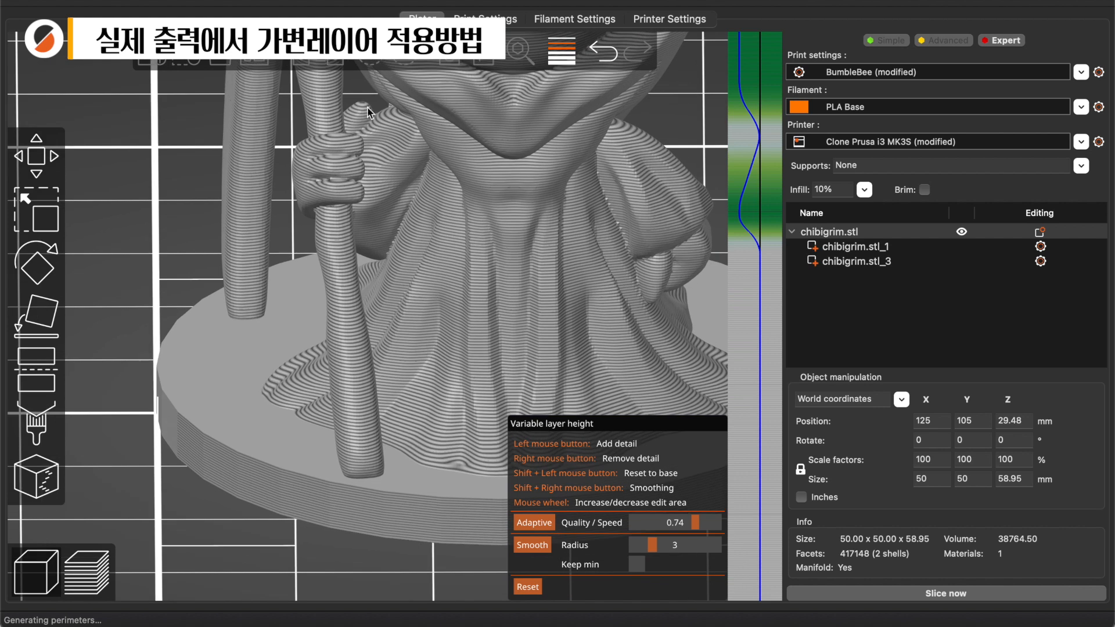
scroll(569, 270, down, 5)
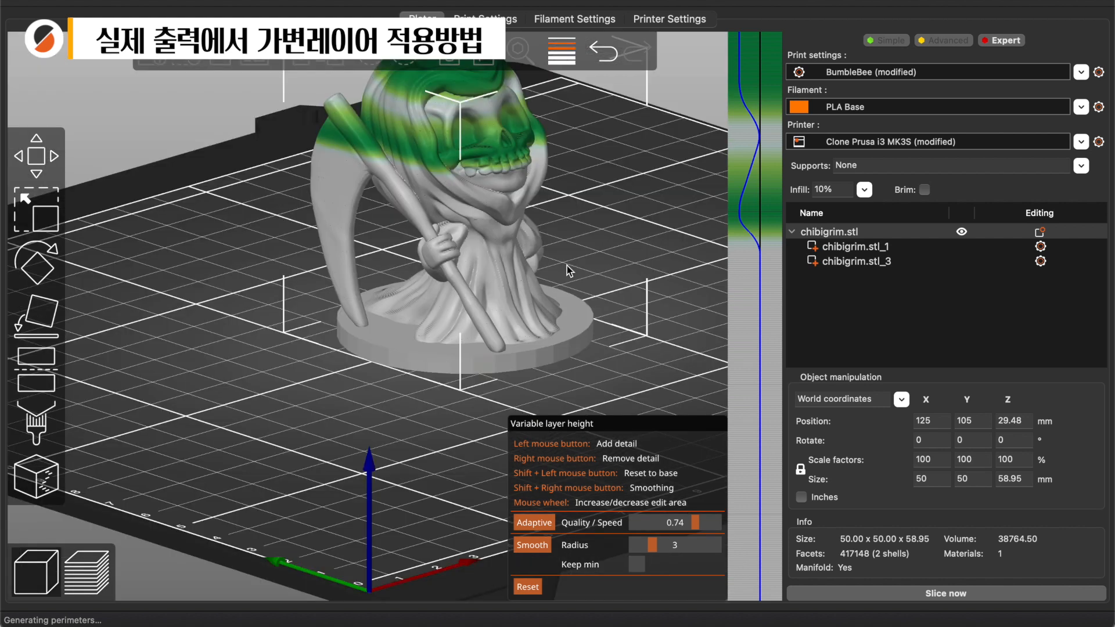
Coarsen the layers of the robe and base to 0.3 mm and smooth their transition to the upper body.
mouse_move(759, 587)
right_down()
mouse_move(767, 421)
mouse_move(758, 371)
right_up()
drag(685, 360, 506, 271)
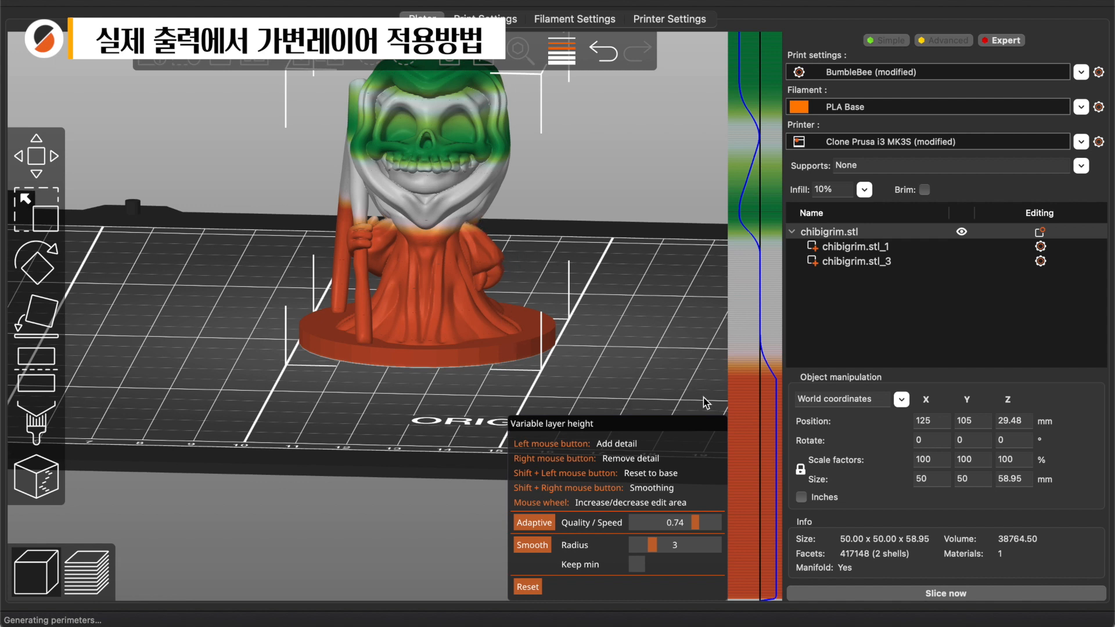
right_drag(762, 376, 771, 438)
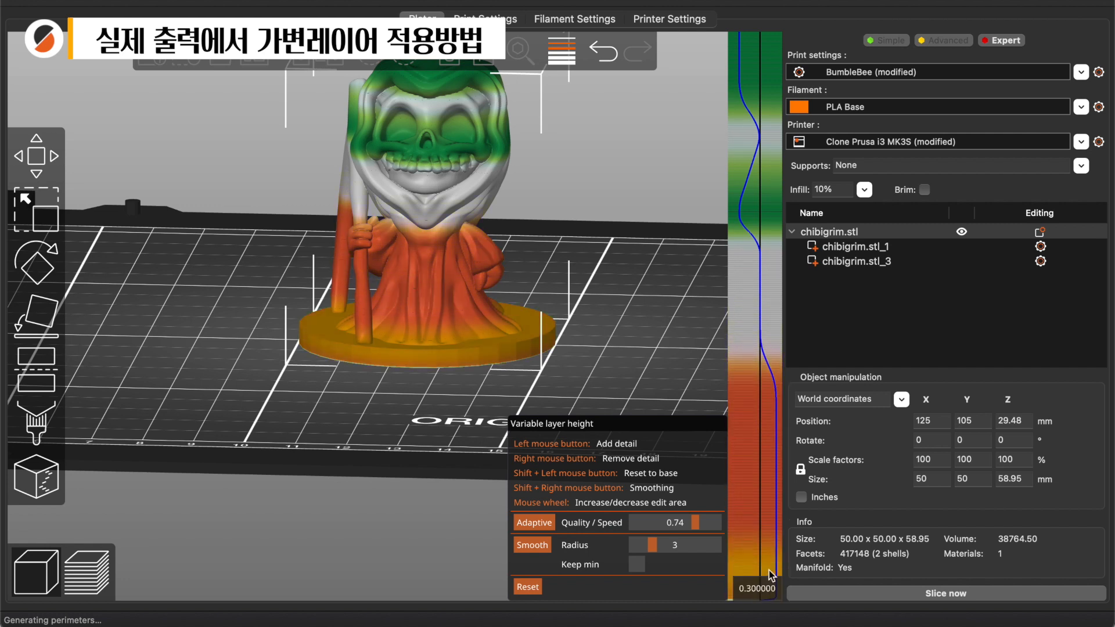
Review the whole figure's layer height distribution and show its sliced preview.
drag(566, 251, 480, 301)
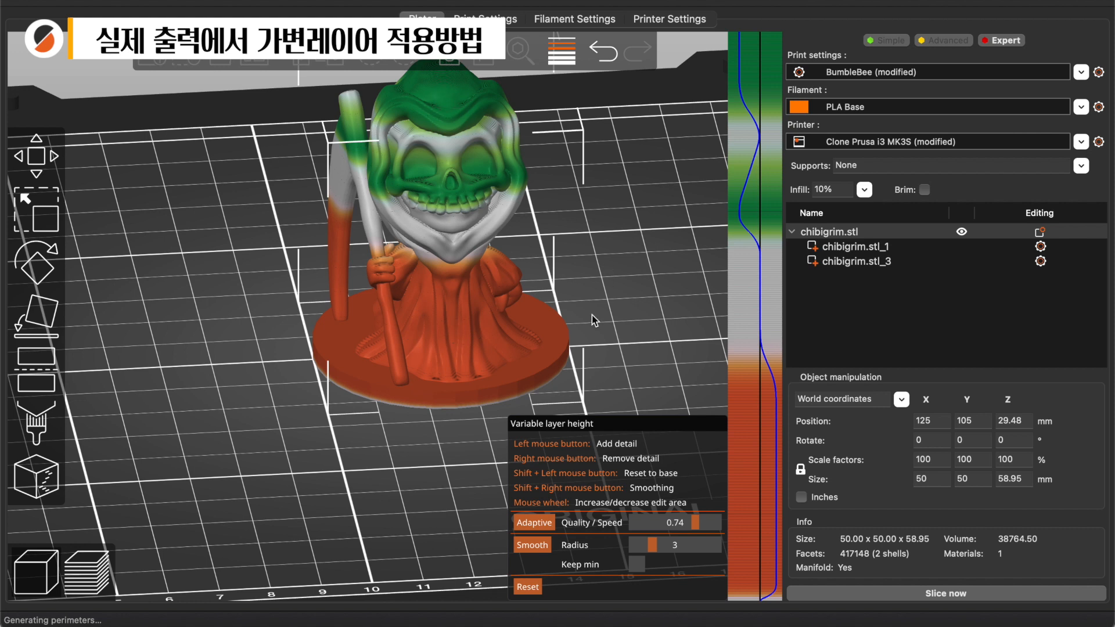
key(0)
drag(591, 315, 630, 339)
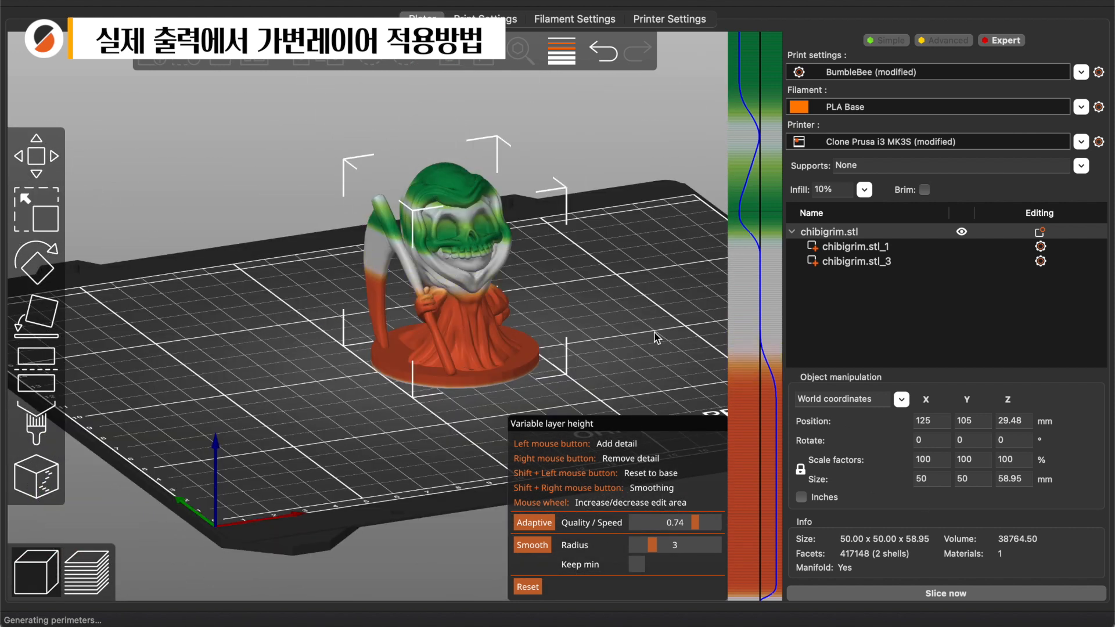
key(Tab)
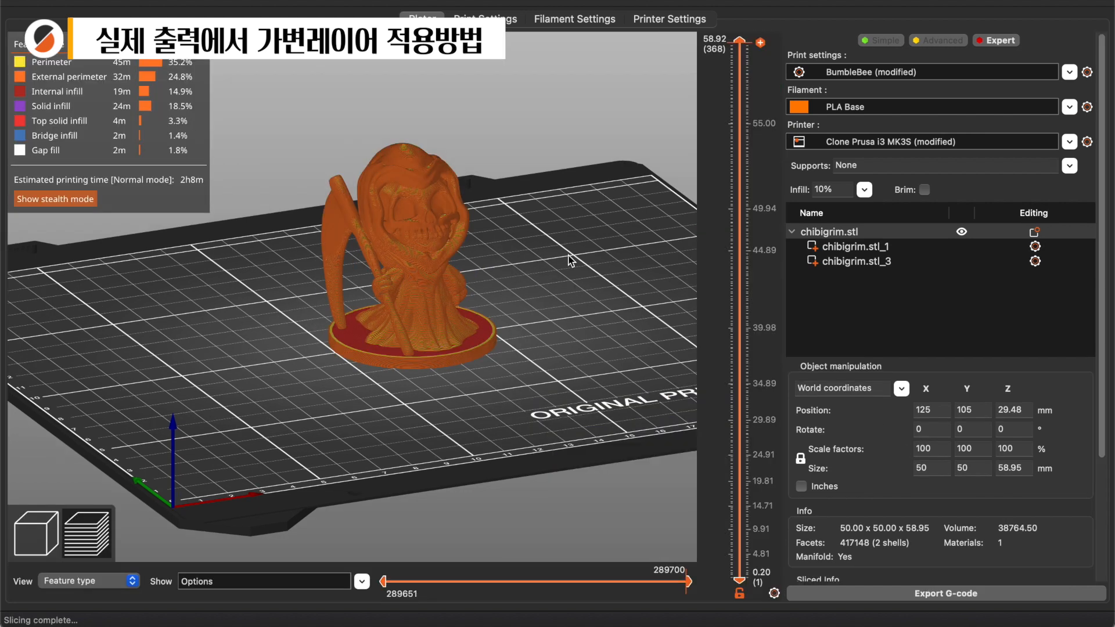
Inspect the contour lines on the hood, face, robe and base in the sliced preview.
scroll(632, 381, up, 5)
drag(525, 341, 583, 39)
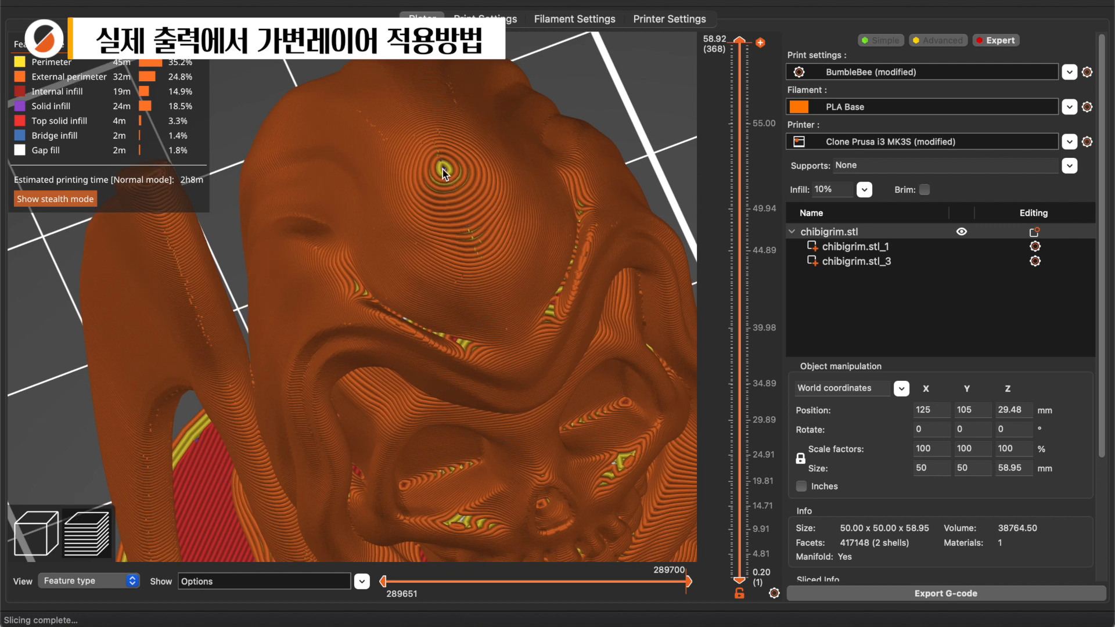
scroll(498, 302, down, 5)
scroll(520, 207, up, 5)
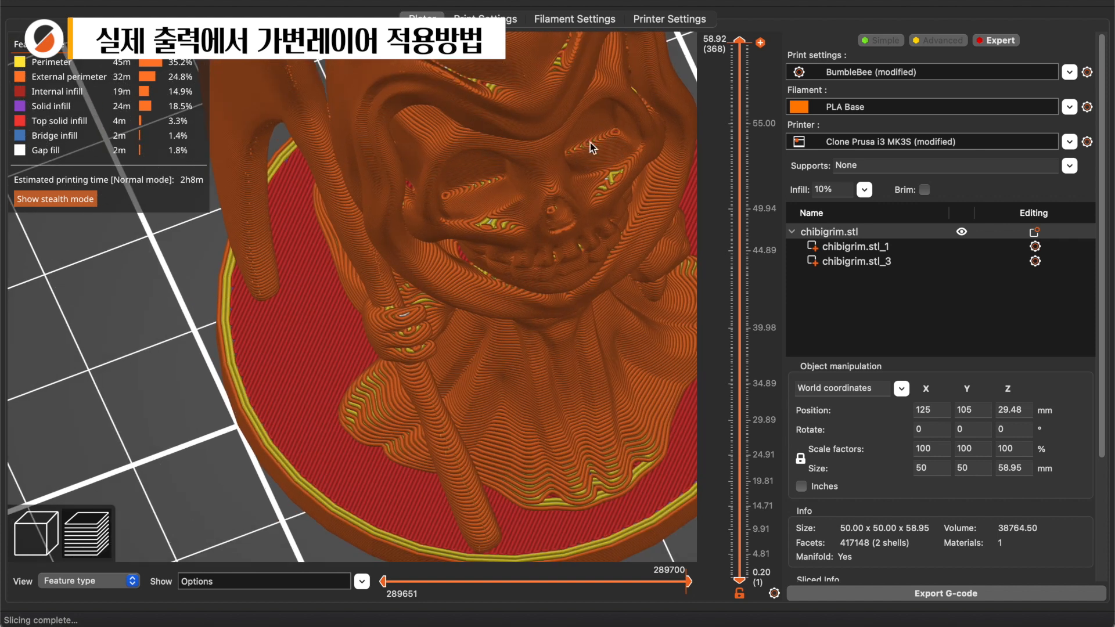
scroll(549, 188, down, 5)
scroll(578, 170, up, 3)
drag(578, 170, 569, 135)
scroll(570, 136, up, 5)
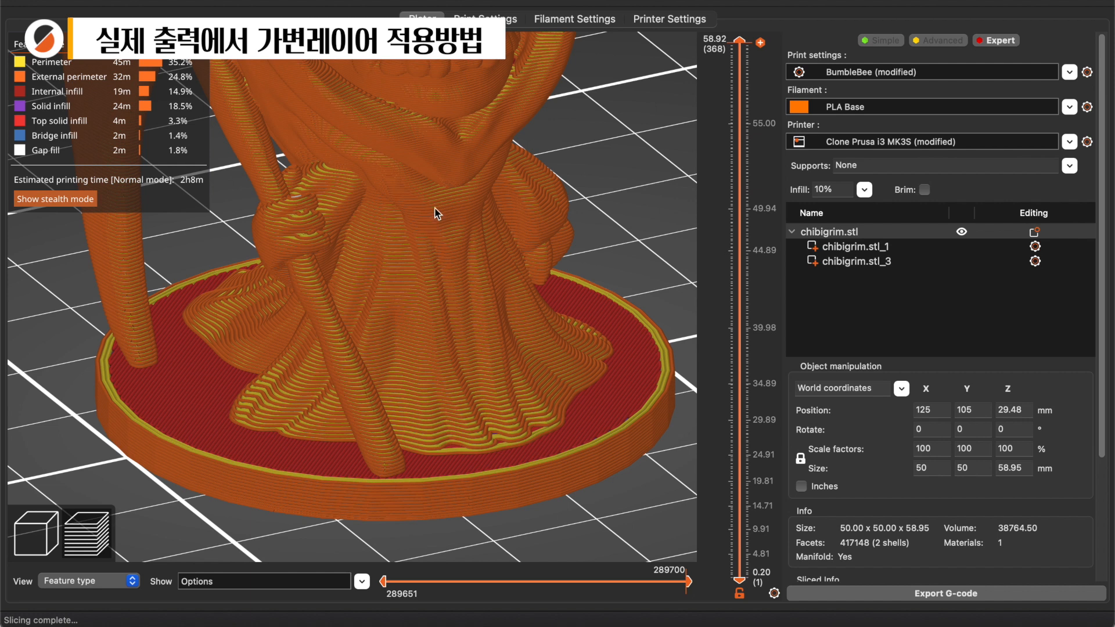
scroll(531, 311, down, 5)
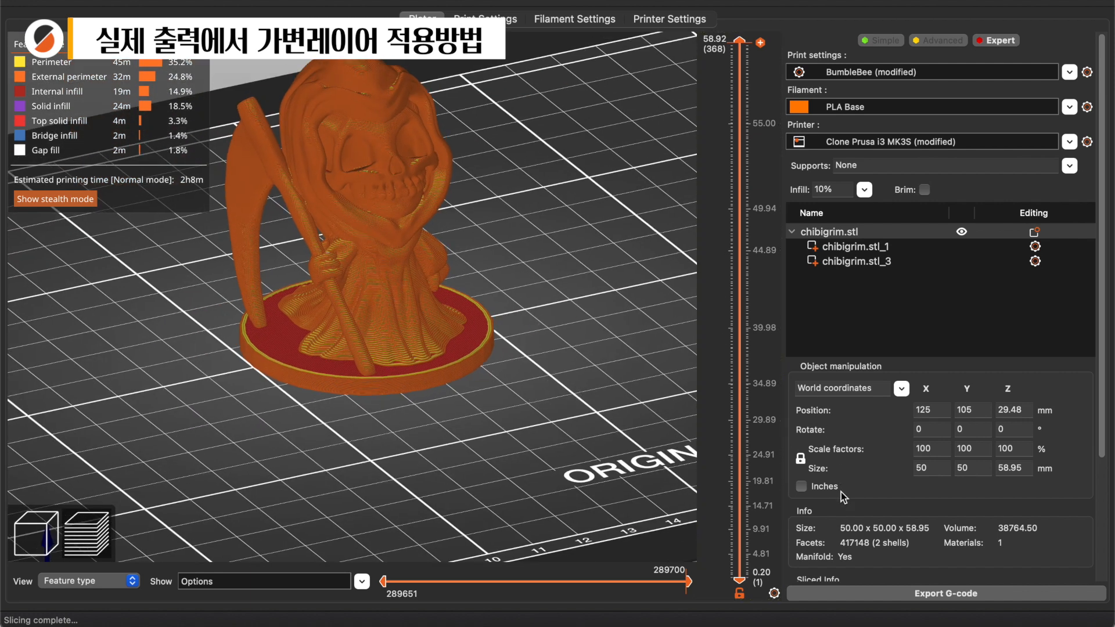
Check the estimated printing time in the sliced info and compare it with the hood's surface quality.
scroll(843, 496, down, 5)
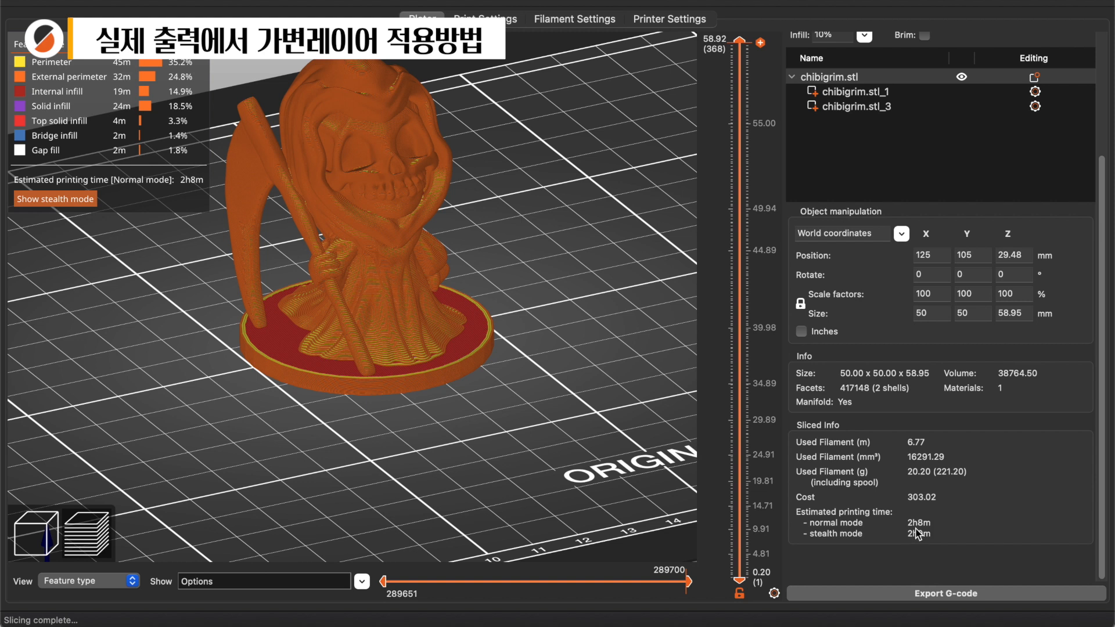
scroll(573, 246, up, 6)
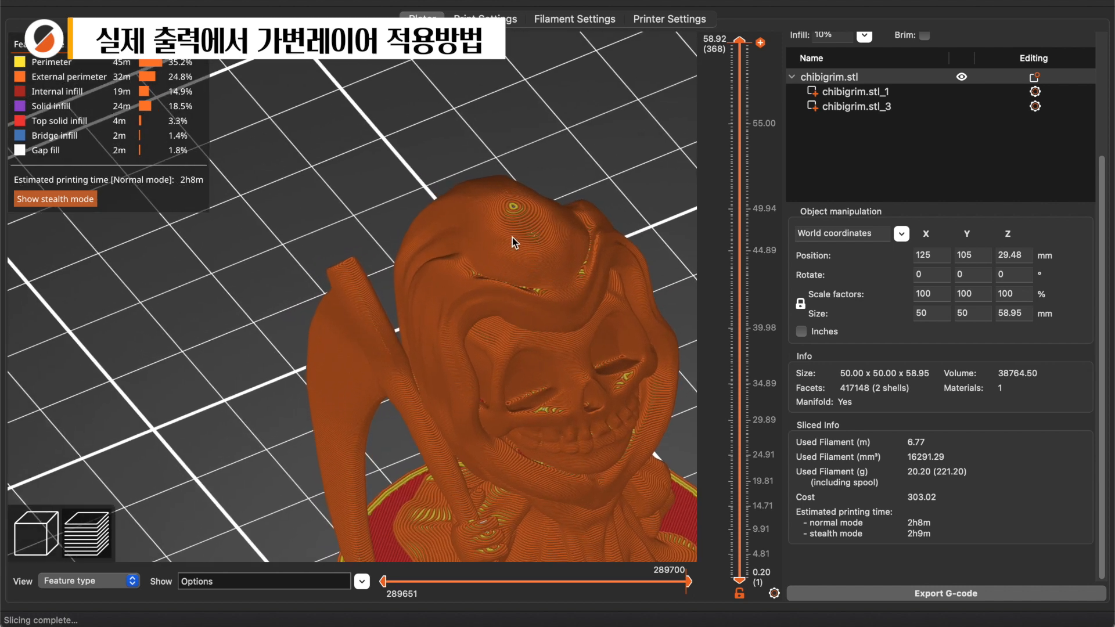
scroll(608, 252, down, 6)
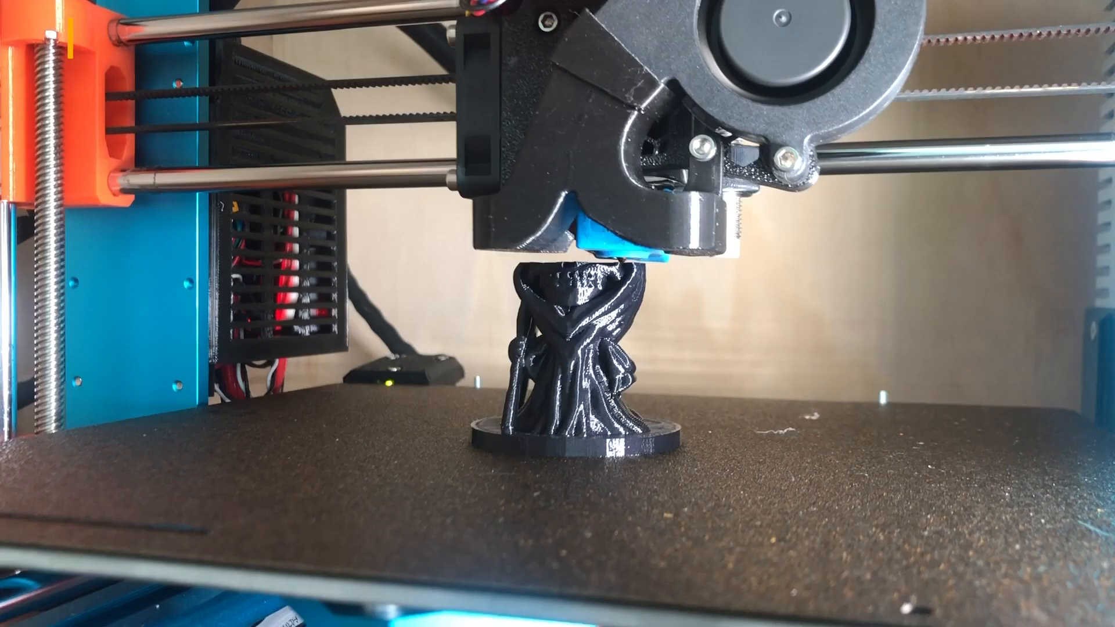